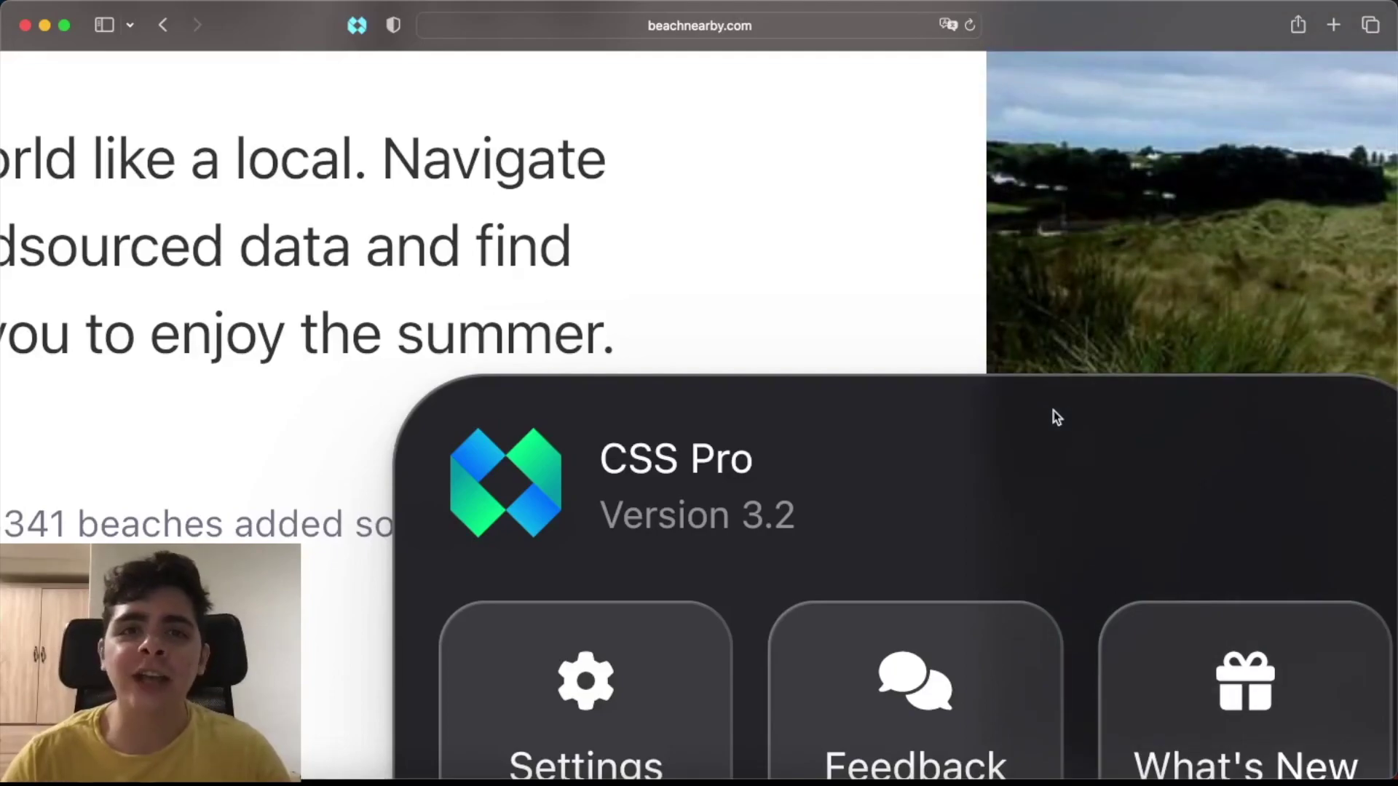
Select the main heading "Discover the best beaches near you" for visual editing and set its font size to 3 em
{"action": "key", "text": "super+0"}
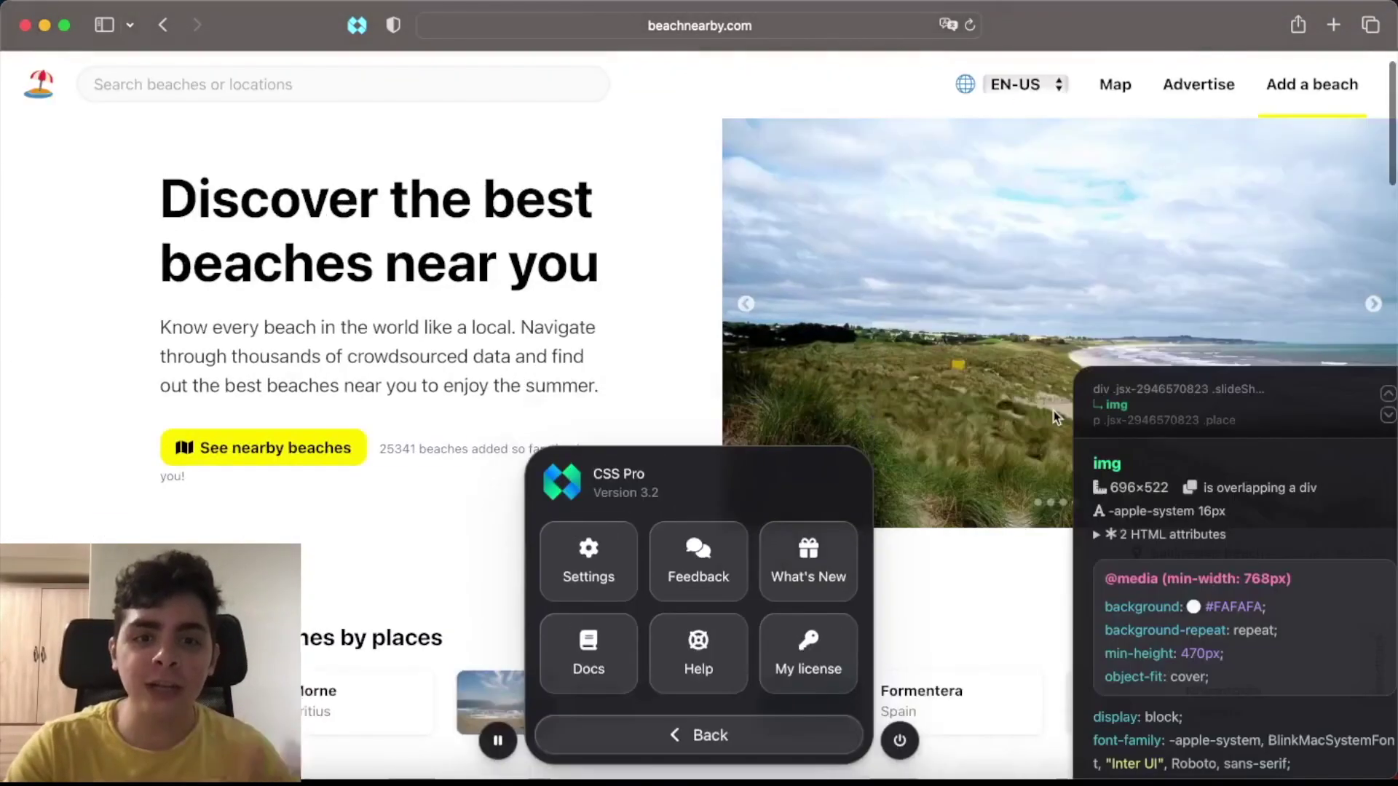
{"action": "left_click", "coordinate": [765, 739]}
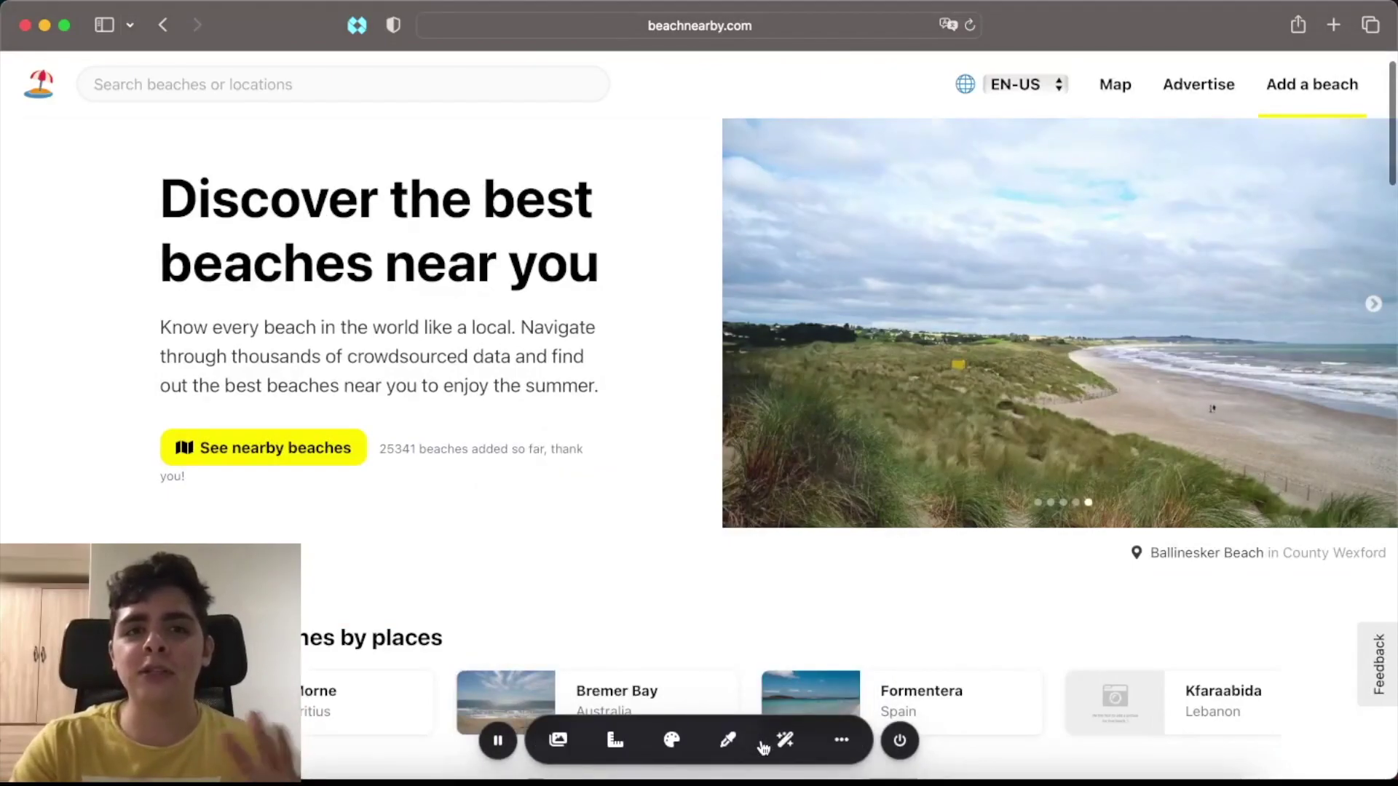
{"action": "left_click", "coordinate": [728, 737]}
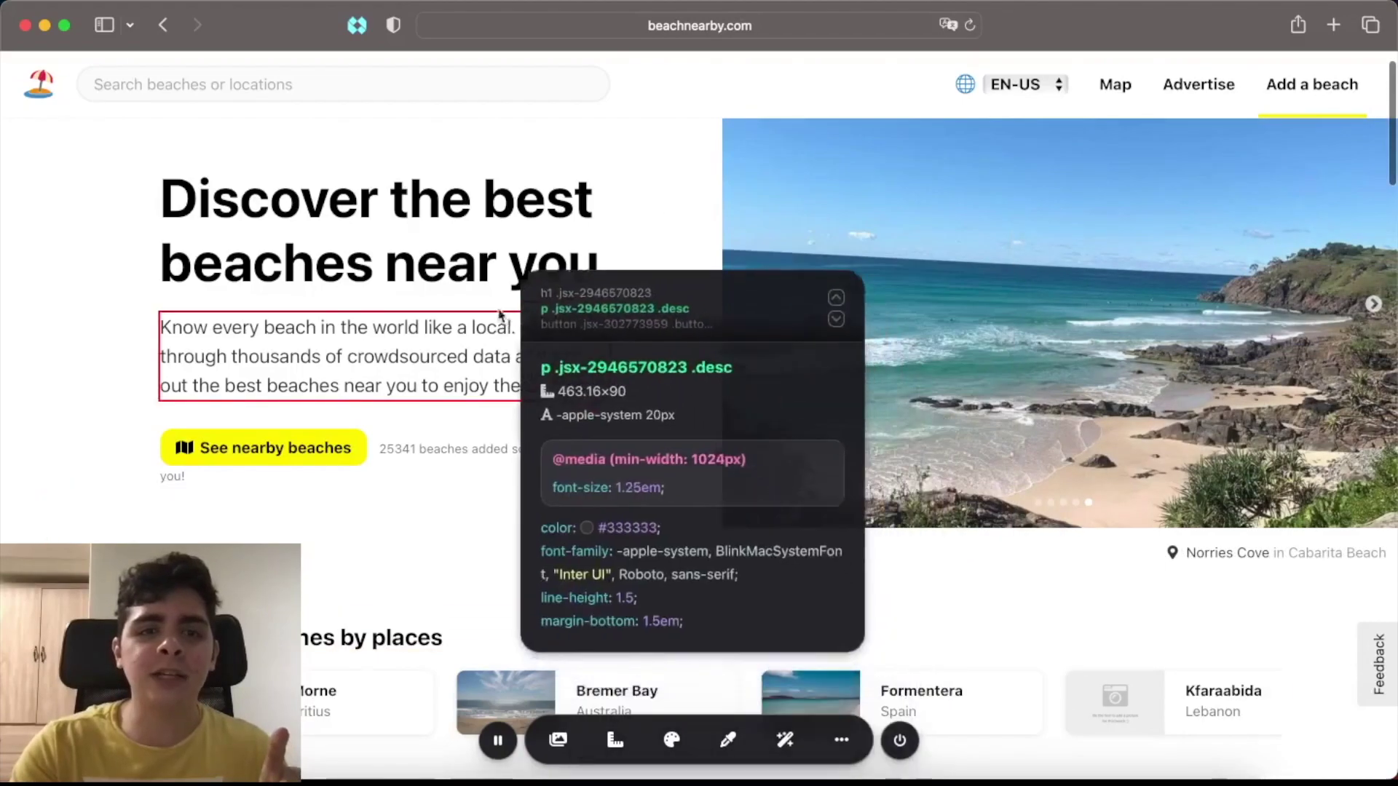
{"action": "left_click", "coordinate": [378, 241]}
{"action": "scroll", "coordinate": [1273, 408], "scroll_direction": "down", "scroll_amount": 5}
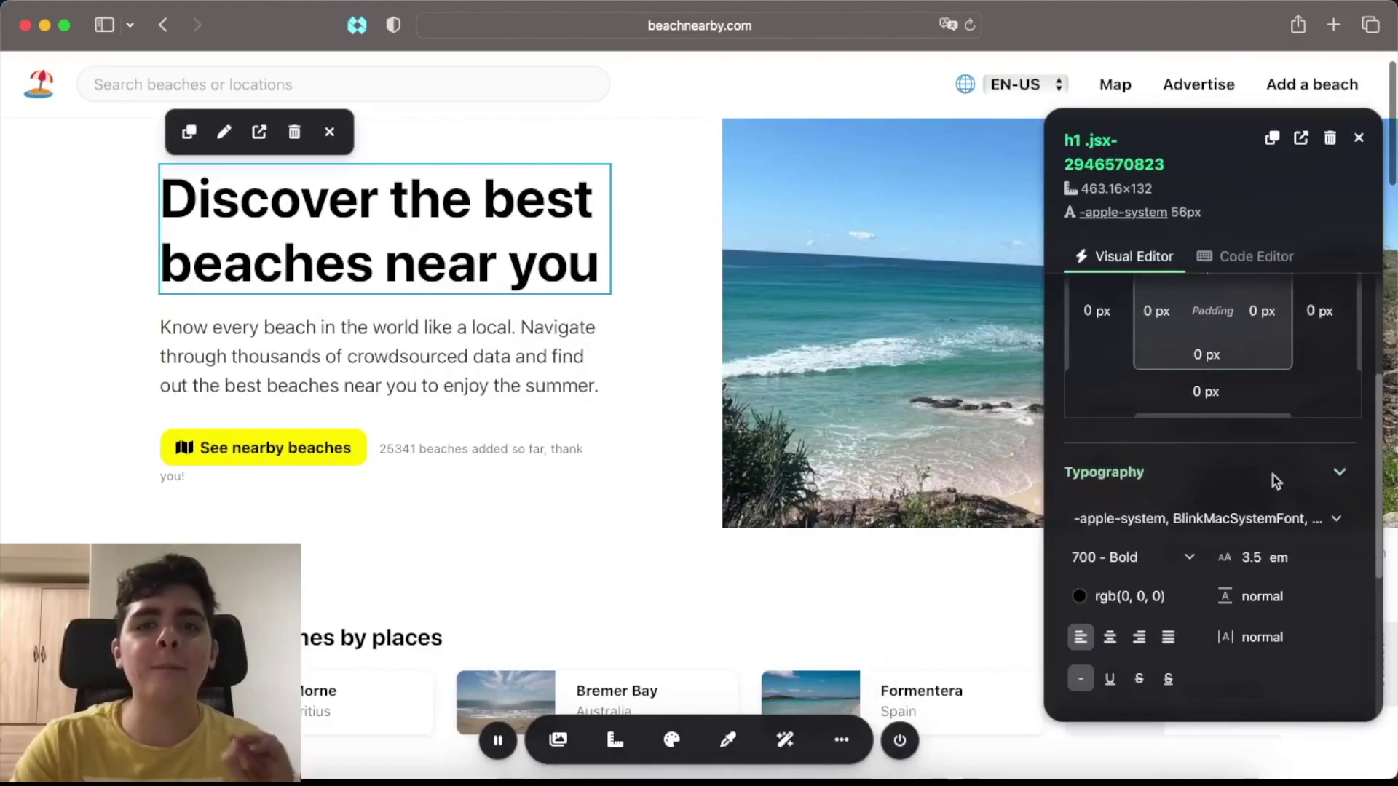
{"action": "left_click_drag", "start_coordinate": [1225, 557], "coordinate": [1210, 554]}
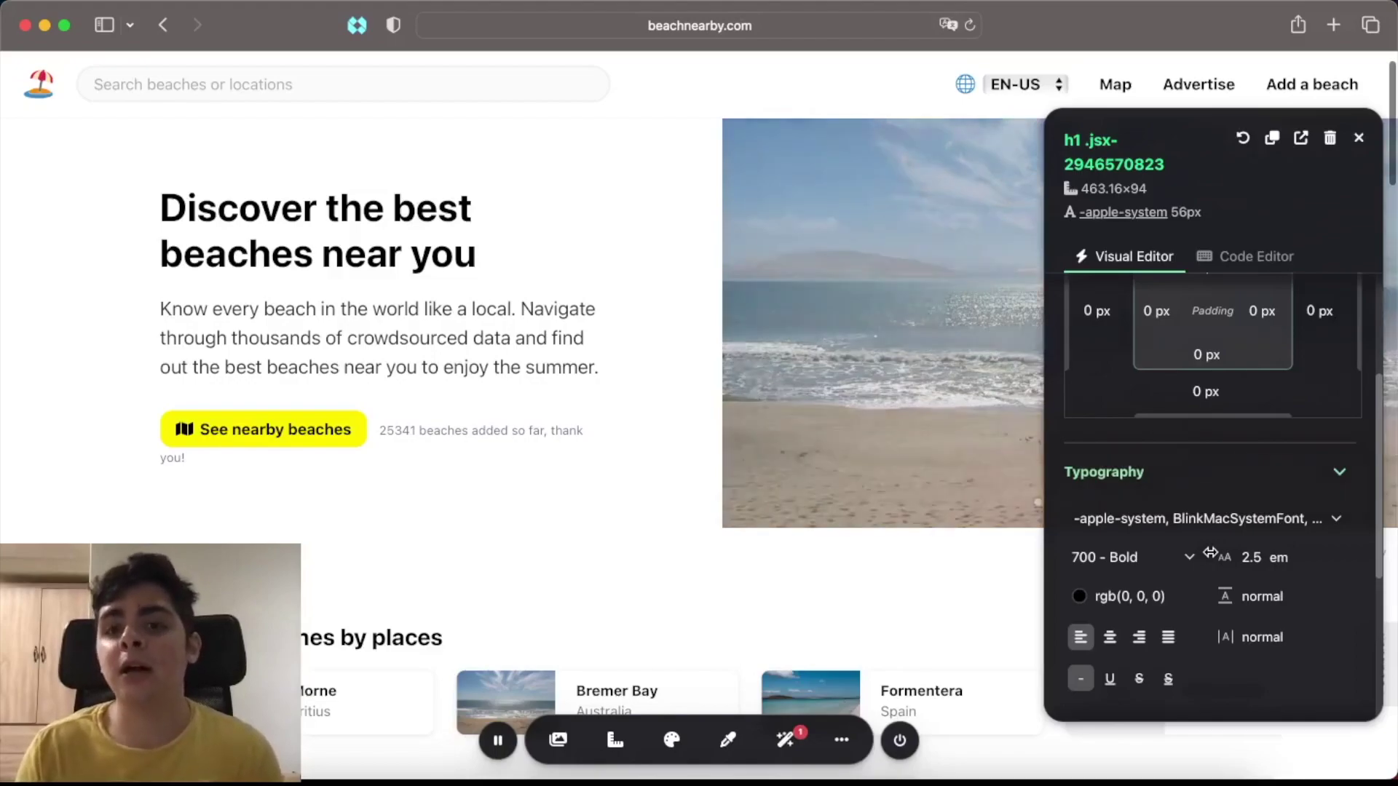
{"action": "left_click_drag", "start_coordinate": [1209, 554], "coordinate": [1228, 553]}
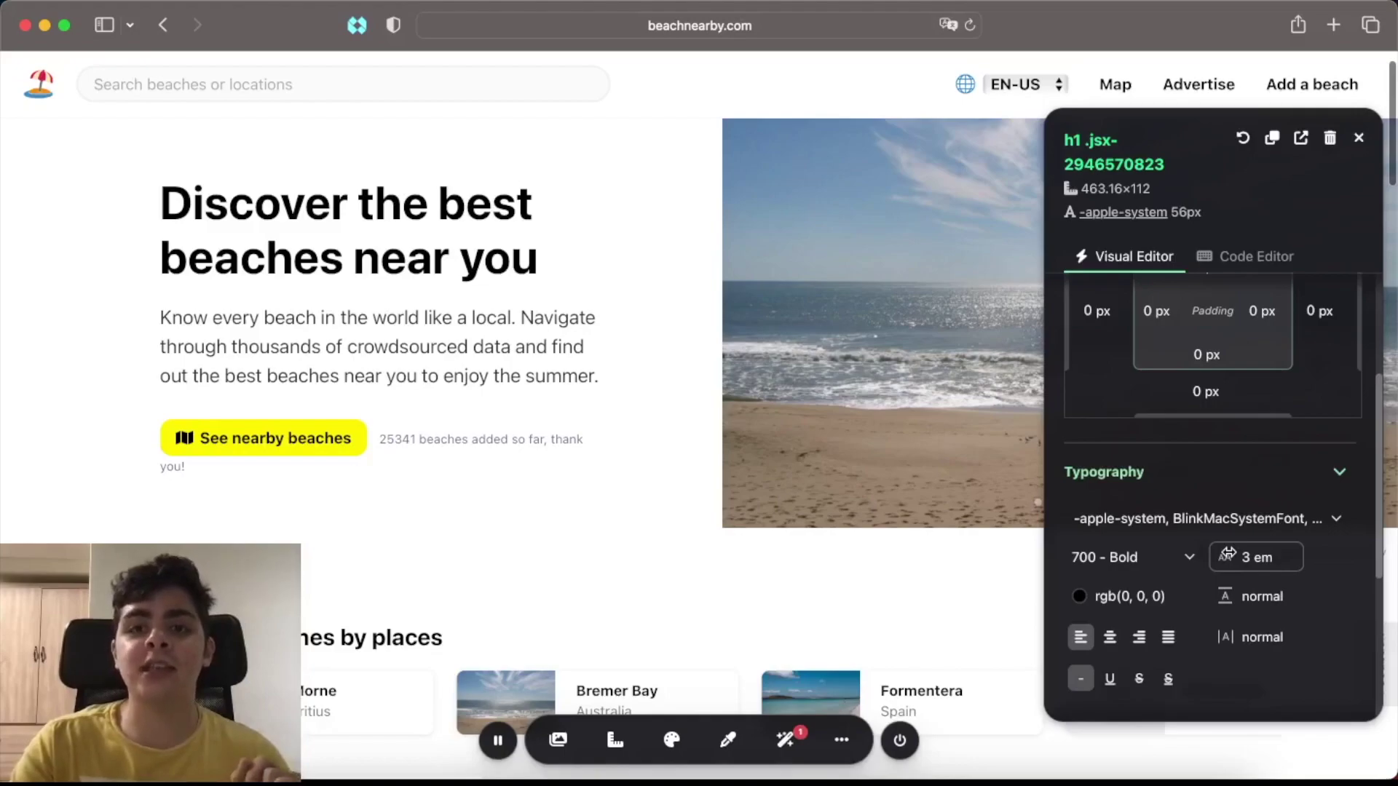
Try to close the browser window and choose to stay on the page
{"action": "left_click", "coordinate": [25, 27]}
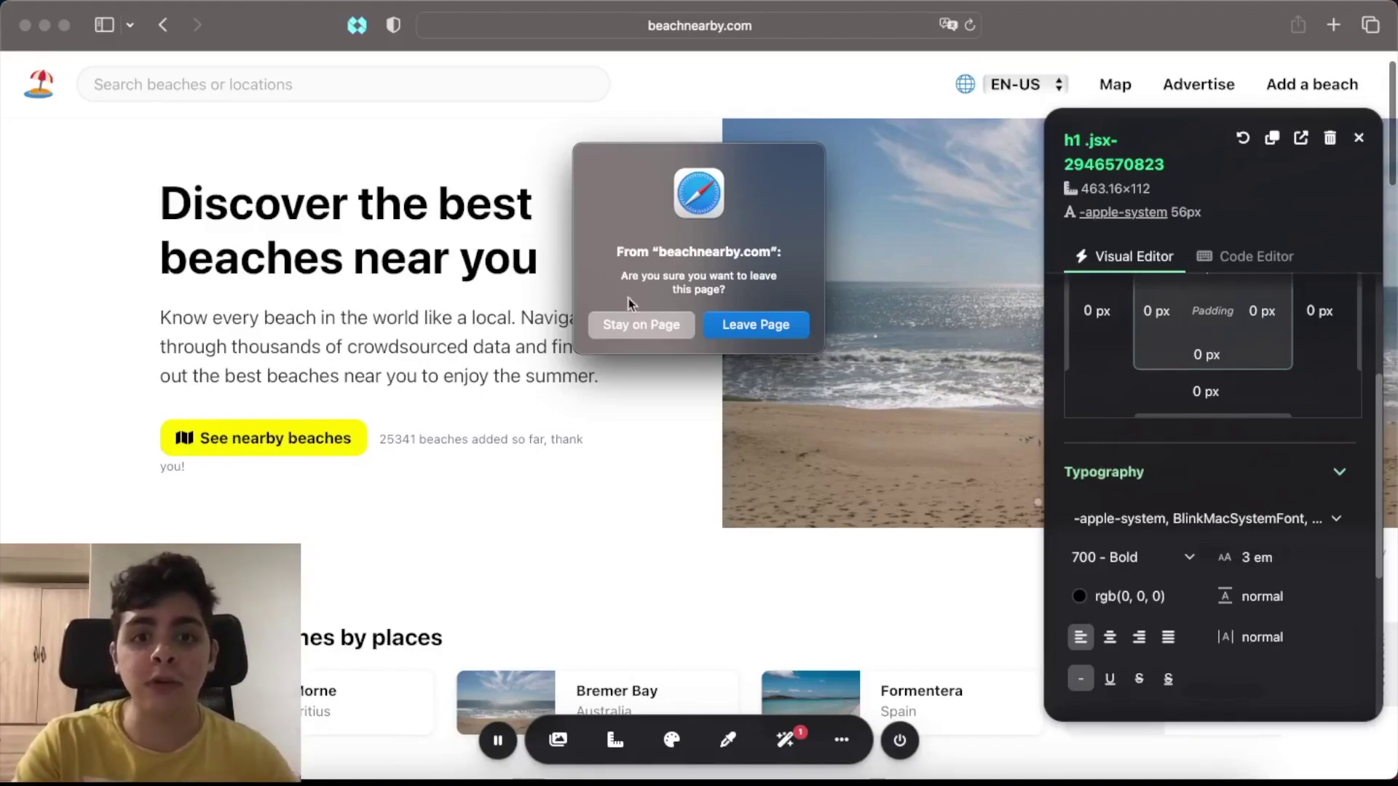
{"action": "left_click", "coordinate": [645, 334]}
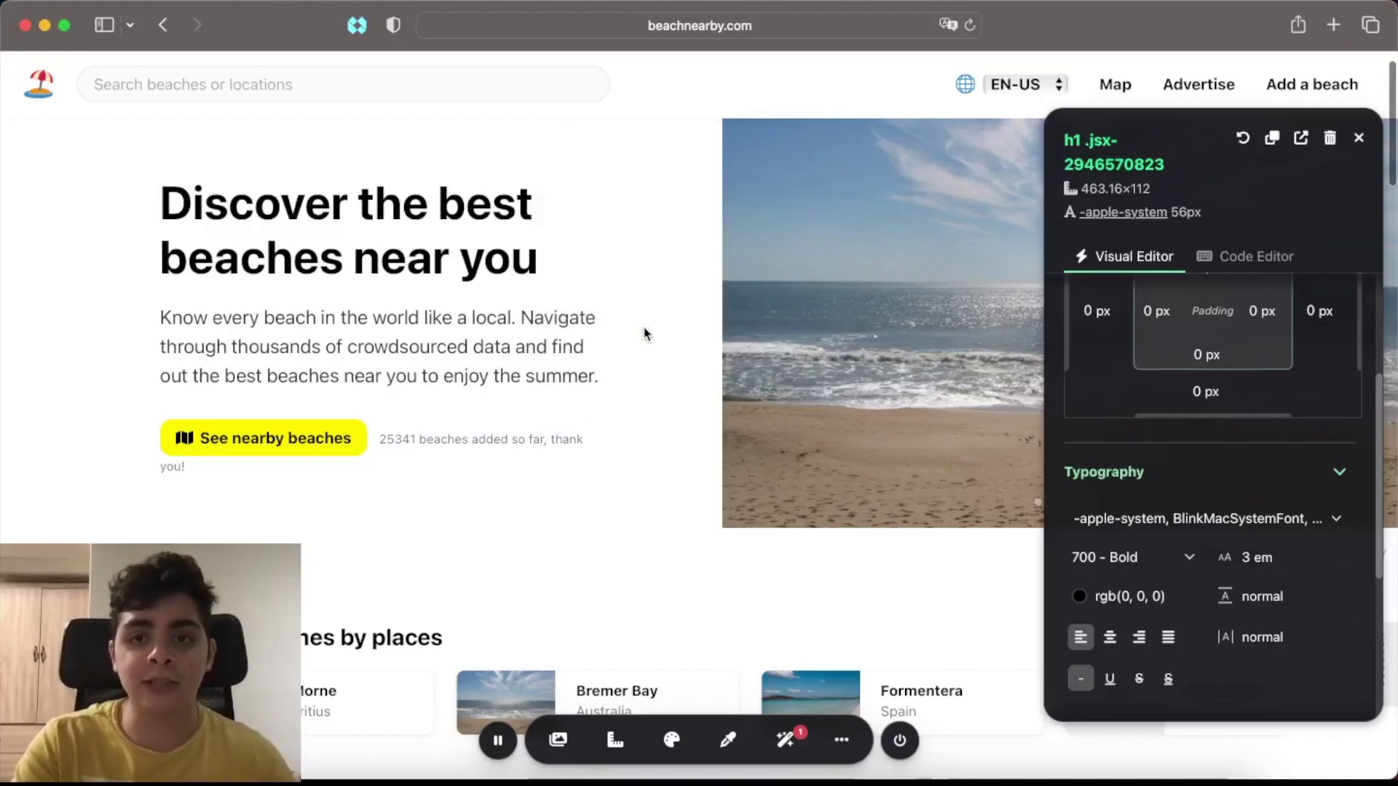
Copy all recorded CSS changes to the clipboard, and open the heading's export options
{"action": "left_click", "coordinate": [785, 740]}
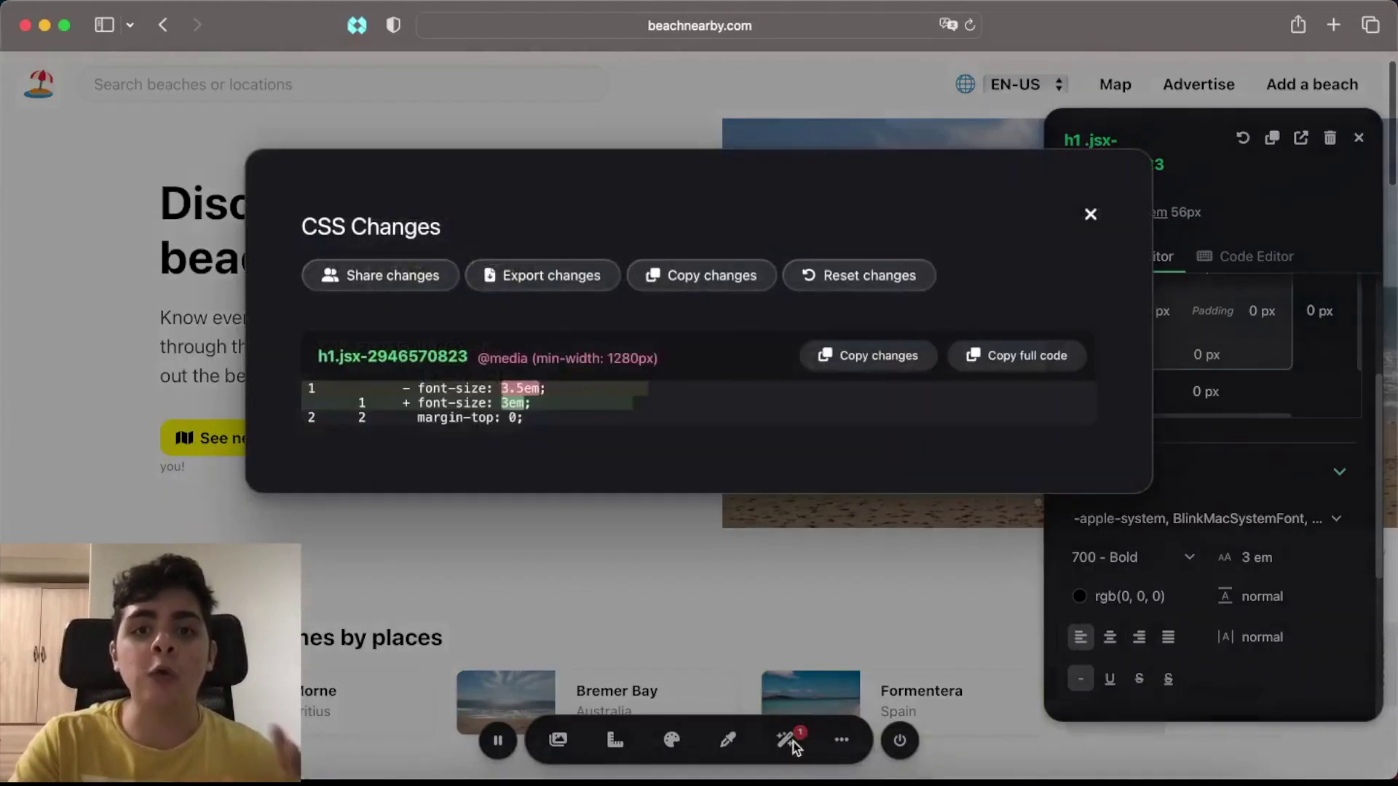
{"action": "left_click", "coordinate": [871, 356]}
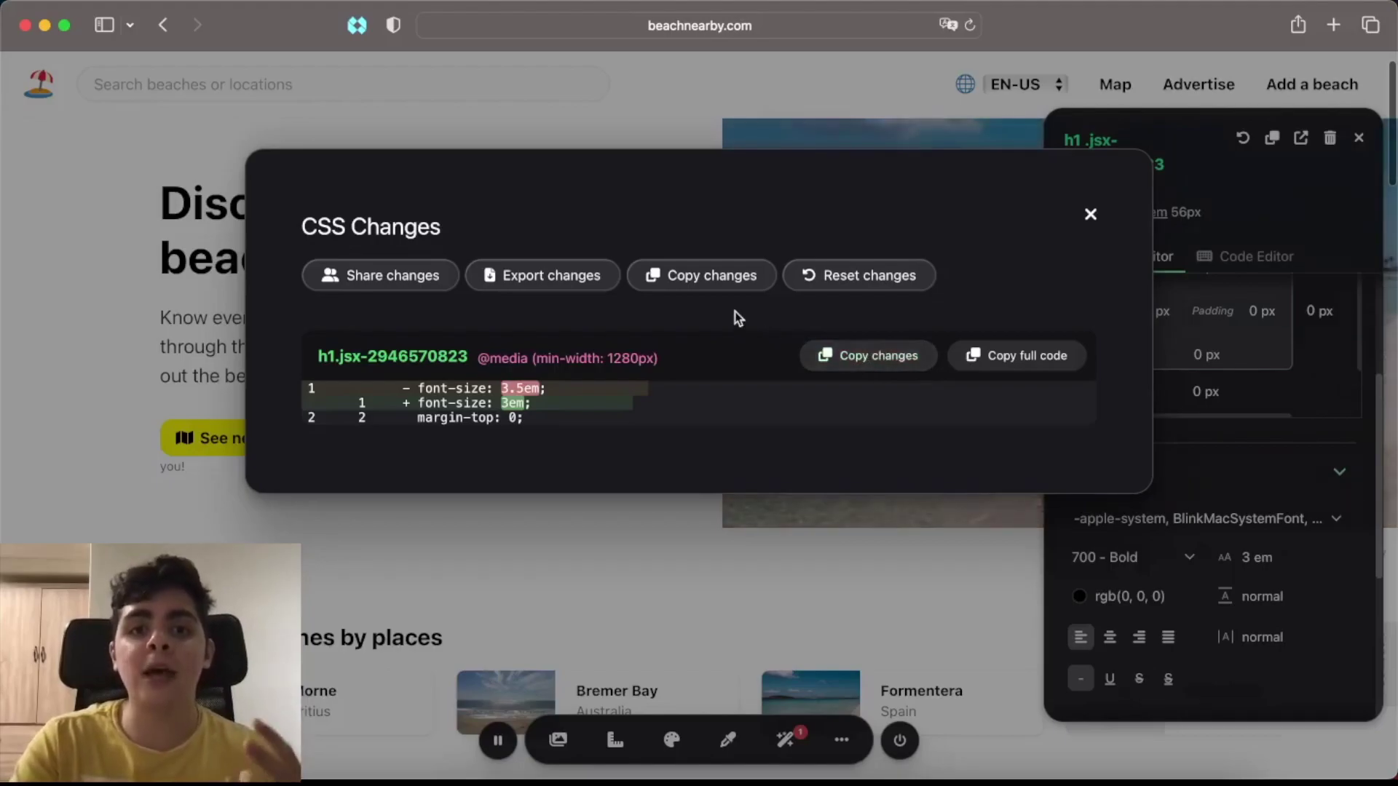
{"action": "left_click", "coordinate": [698, 277]}
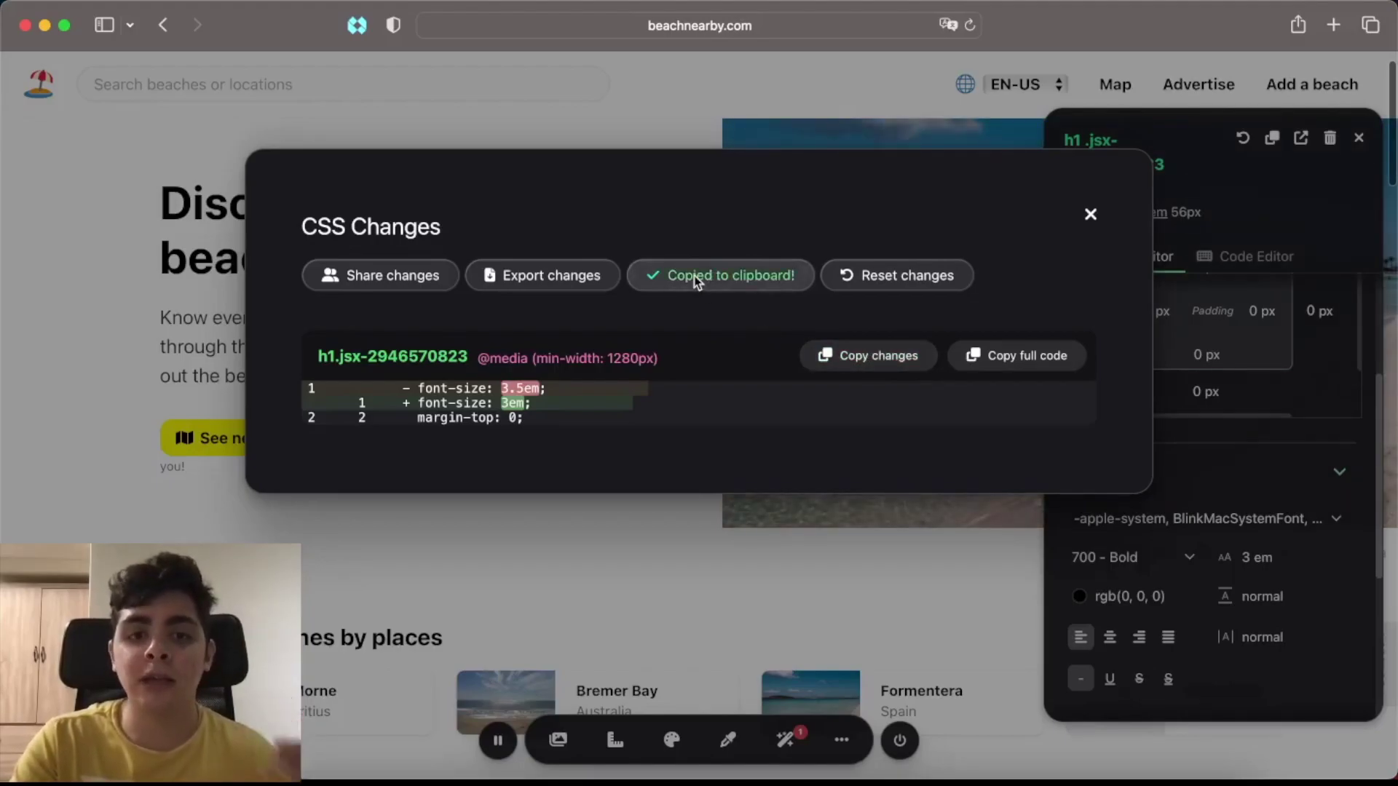
{"action": "left_click", "coordinate": [1320, 210]}
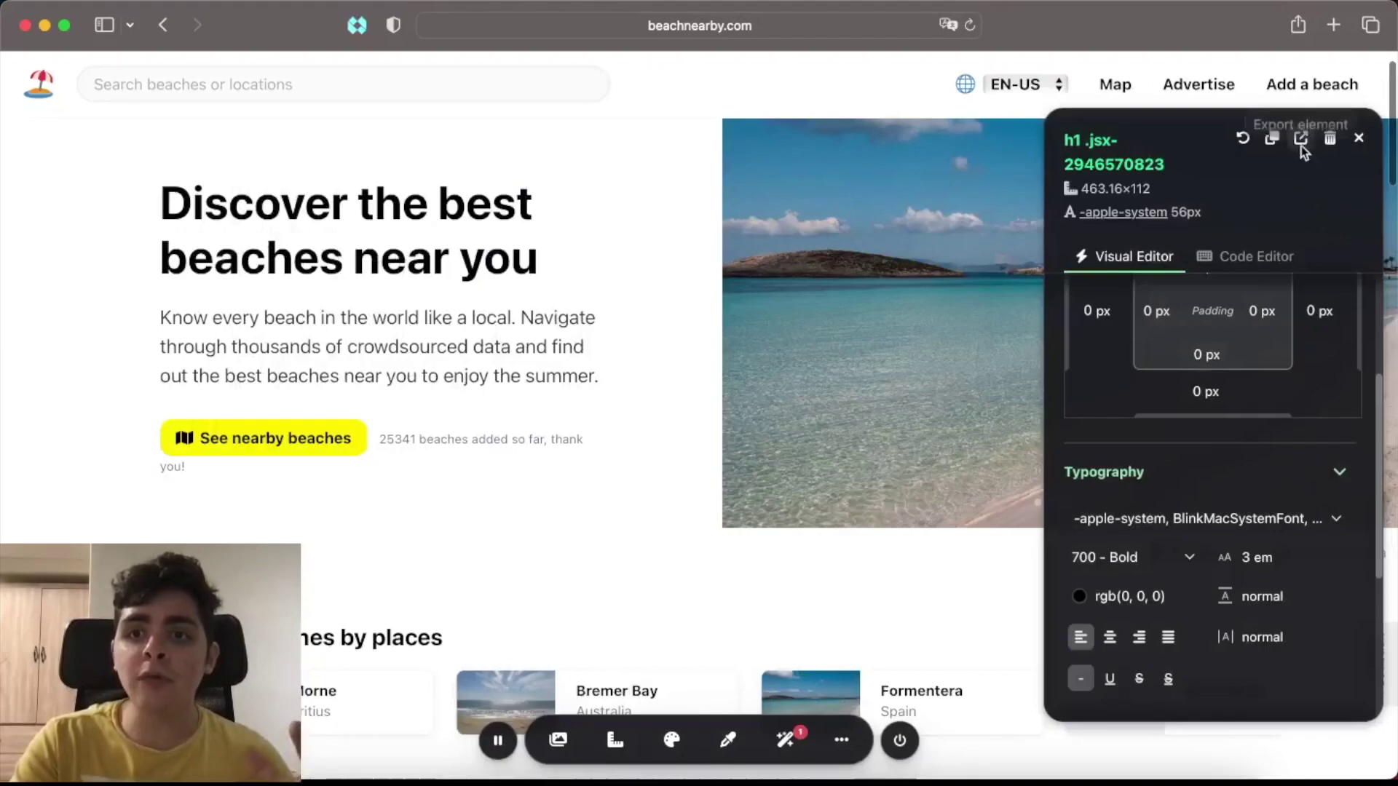
{"action": "left_click", "coordinate": [1301, 140]}
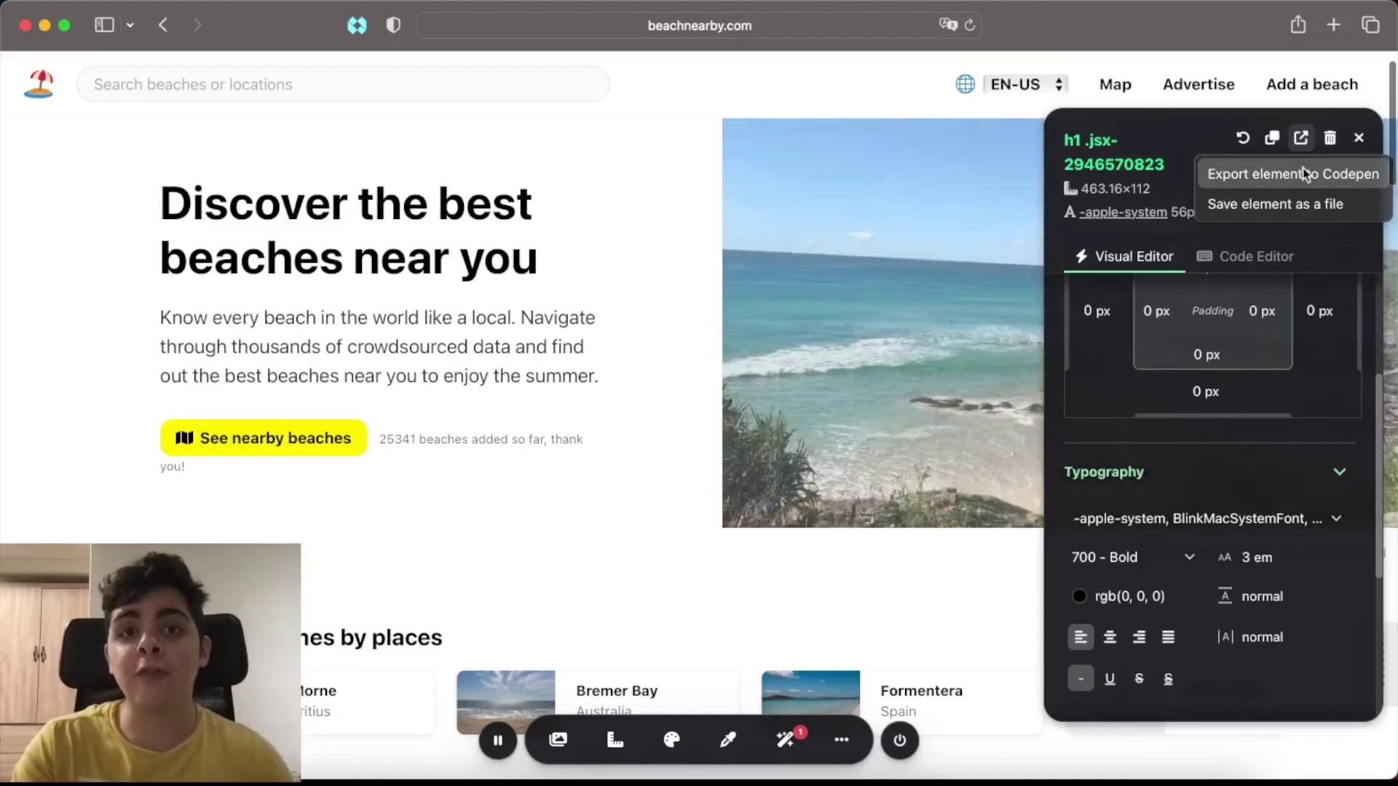
Add a translucent green background layer of rgba(142, 179, 87, 0.5) to the main heading
{"action": "scroll", "coordinate": [1288, 640], "scroll_direction": "down", "scroll_amount": 3}
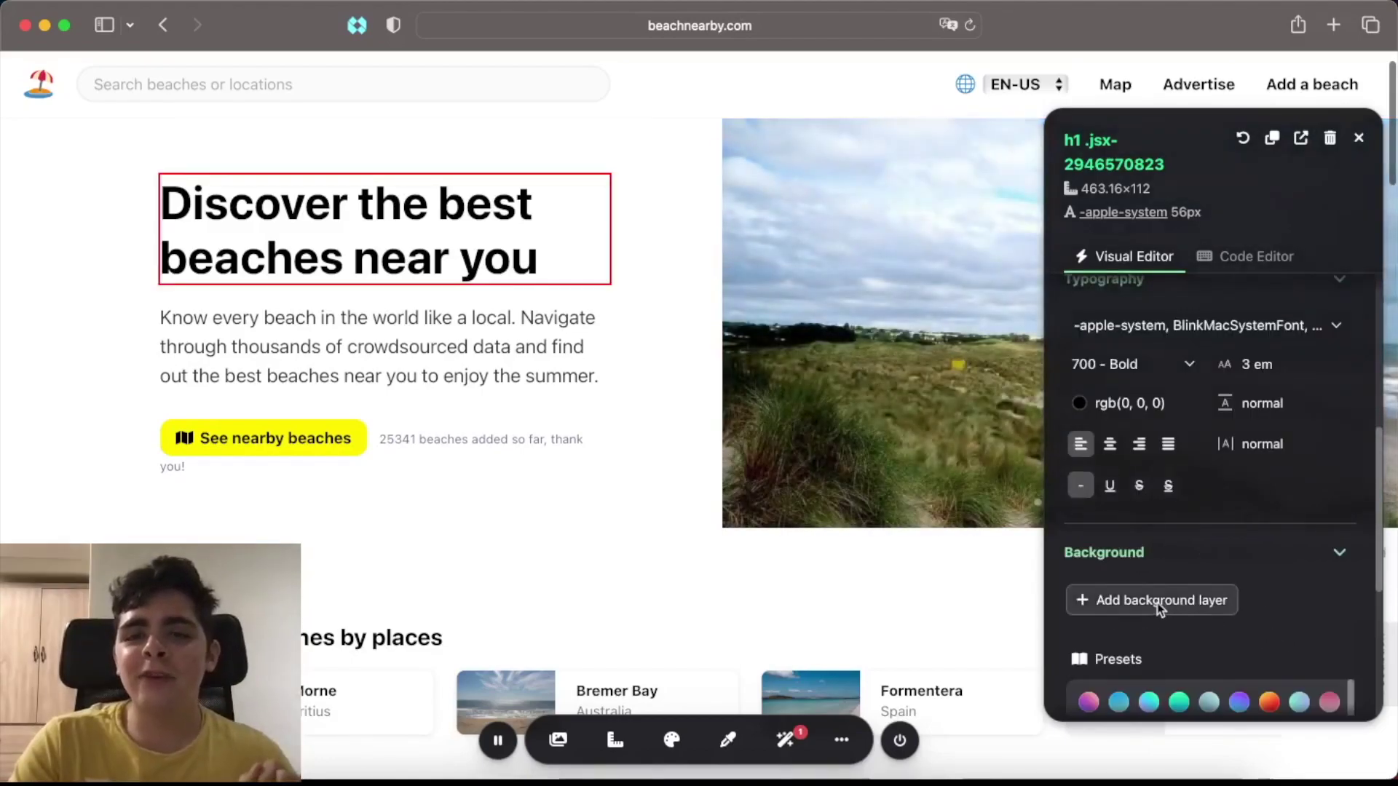
{"action": "left_click", "coordinate": [1158, 602]}
{"action": "left_click", "coordinate": [1100, 641]}
{"action": "left_click_drag", "start_coordinate": [1055, 274], "coordinate": [1076, 300]}
{"action": "left_click_drag", "start_coordinate": [1093, 406], "coordinate": [1090, 408]}
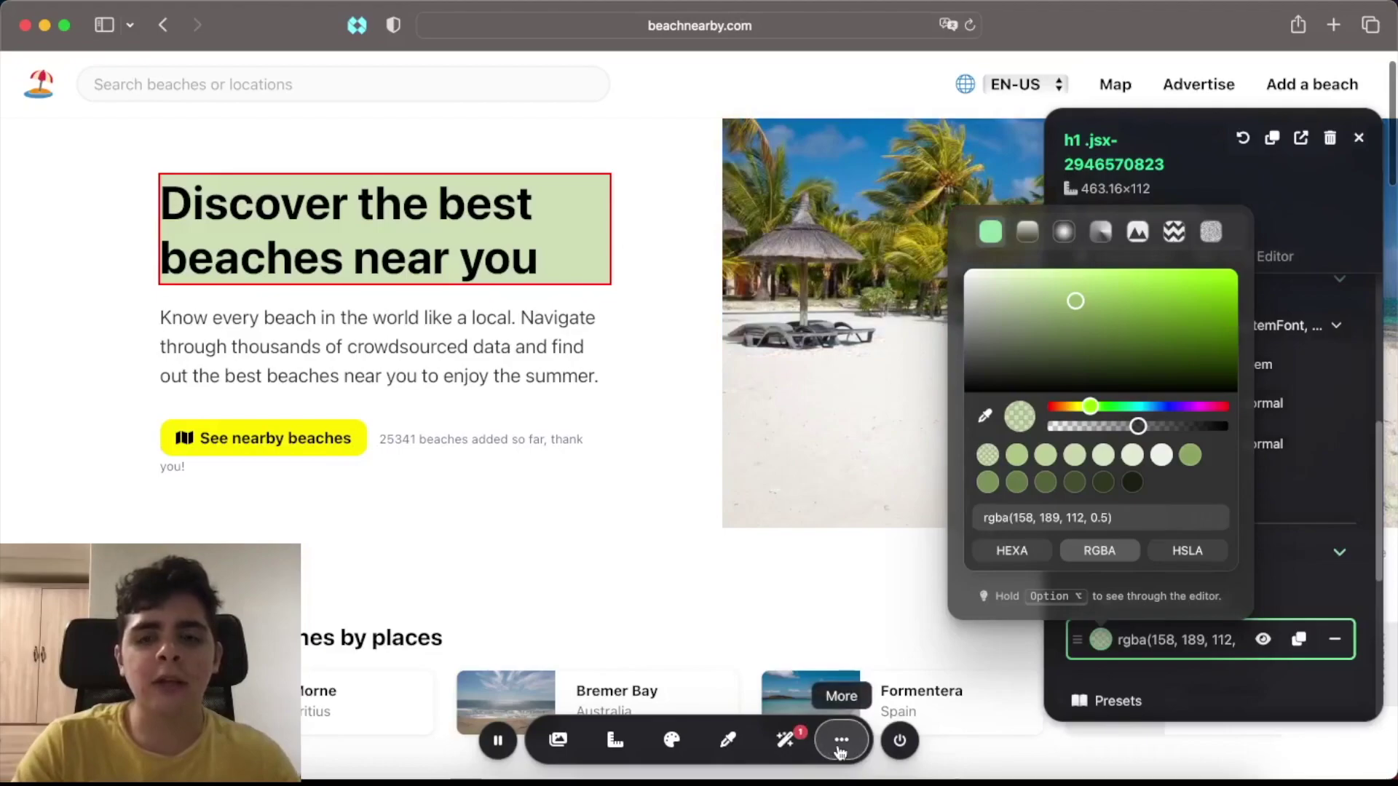
{"action": "mouse_move", "coordinate": [1090, 303]}
{"action": "left_mouse_down"}
{"action": "mouse_move", "coordinate": [1052, 326]}
{"action": "mouse_move", "coordinate": [1104, 305]}
{"action": "left_mouse_up"}
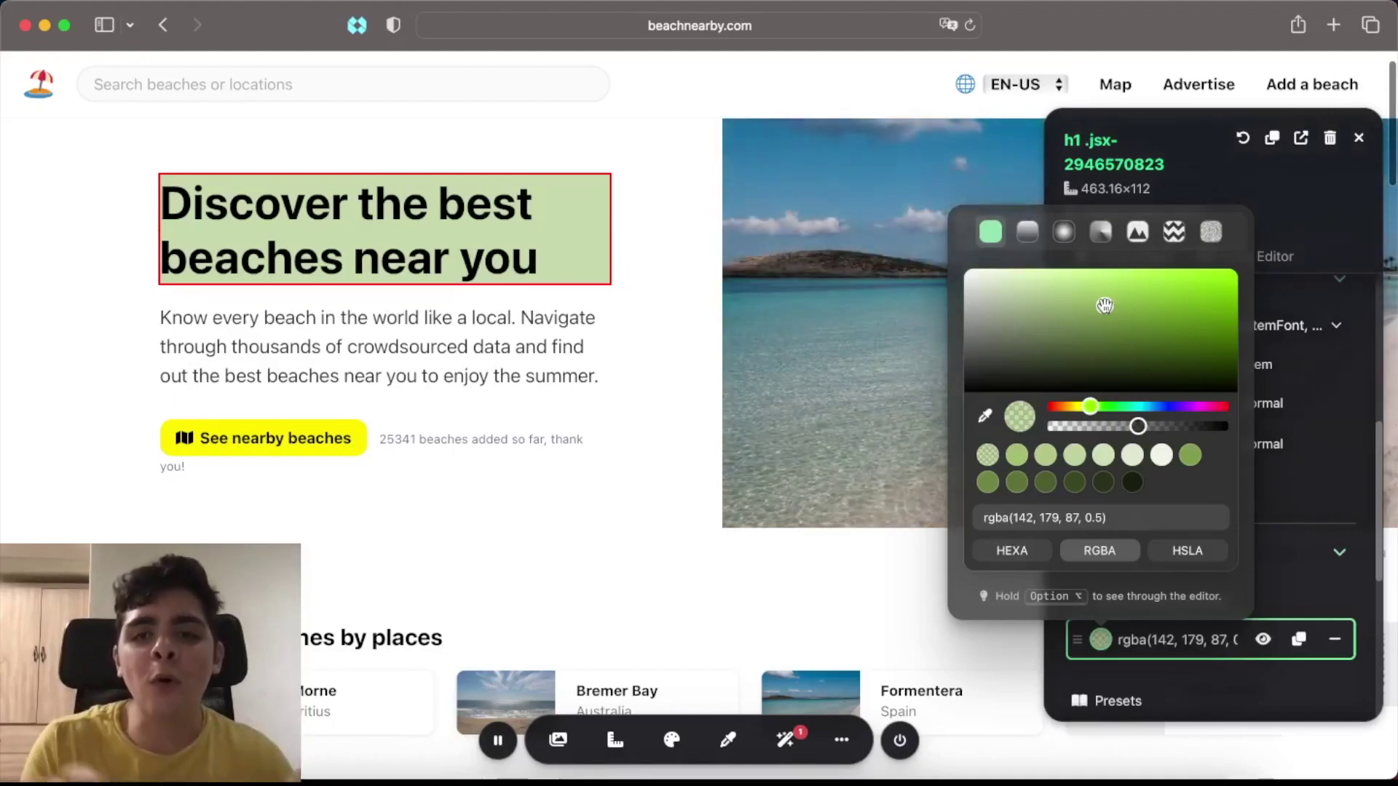
{"action": "left_click", "coordinate": [1272, 597]}
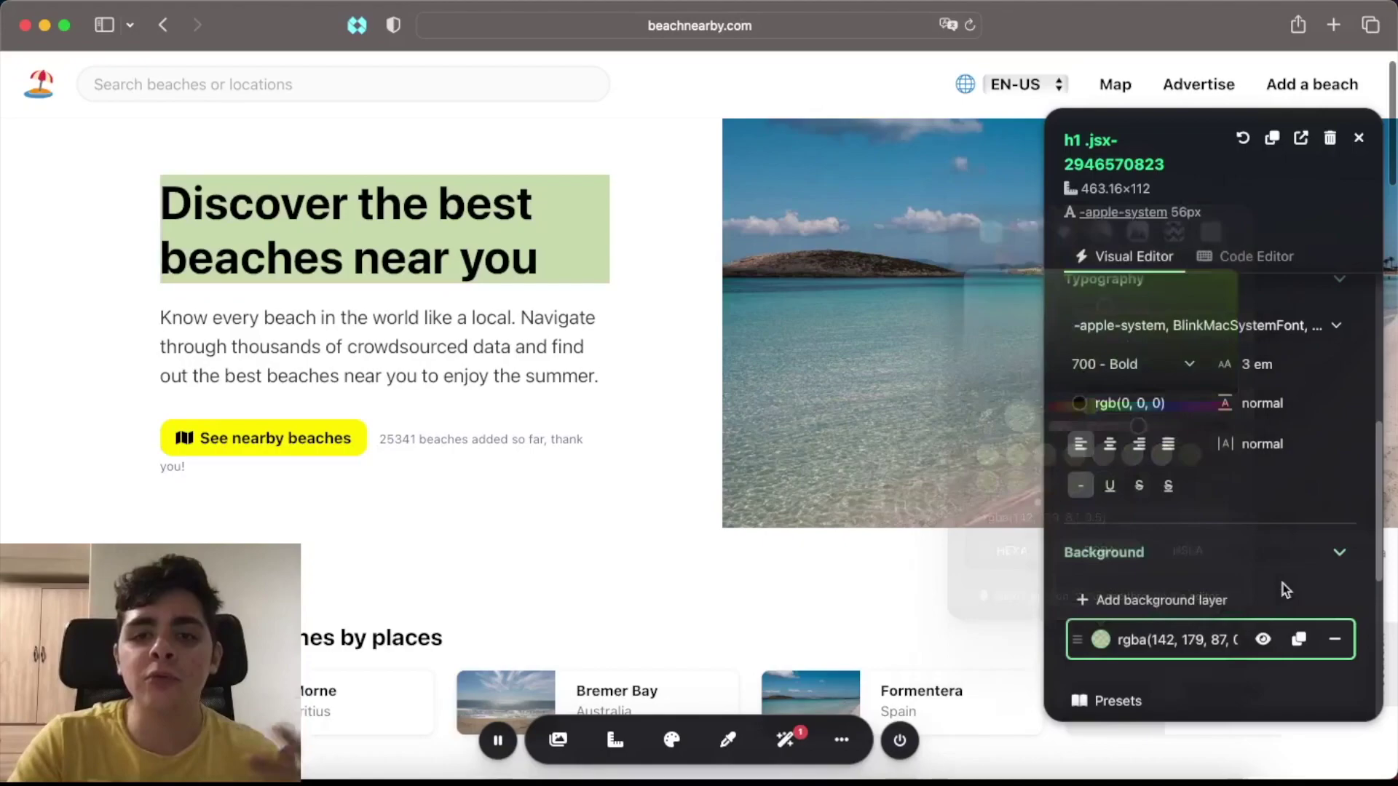
Round the corners of the heading's background with a 25 px radius
{"action": "scroll", "coordinate": [1286, 589], "scroll_direction": "up", "scroll_amount": 2}
{"action": "scroll", "coordinate": [1286, 589], "scroll_direction": "up", "scroll_amount": 4}
{"action": "left_click_drag", "start_coordinate": [1281, 333], "coordinate": [1303, 333]}
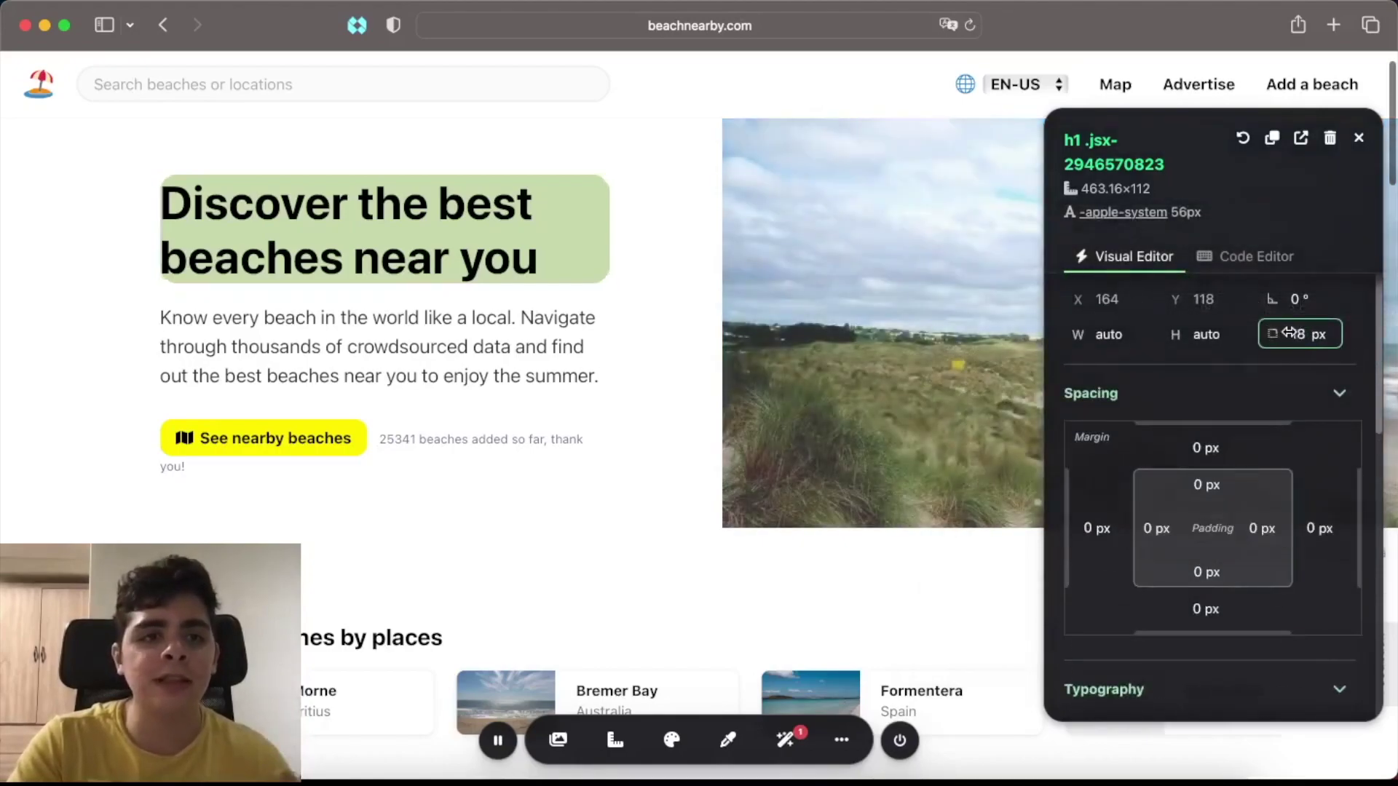
Turn off the red-border highlight of the element being edited in the CSS Pro settings
{"action": "left_click", "coordinate": [842, 740]}
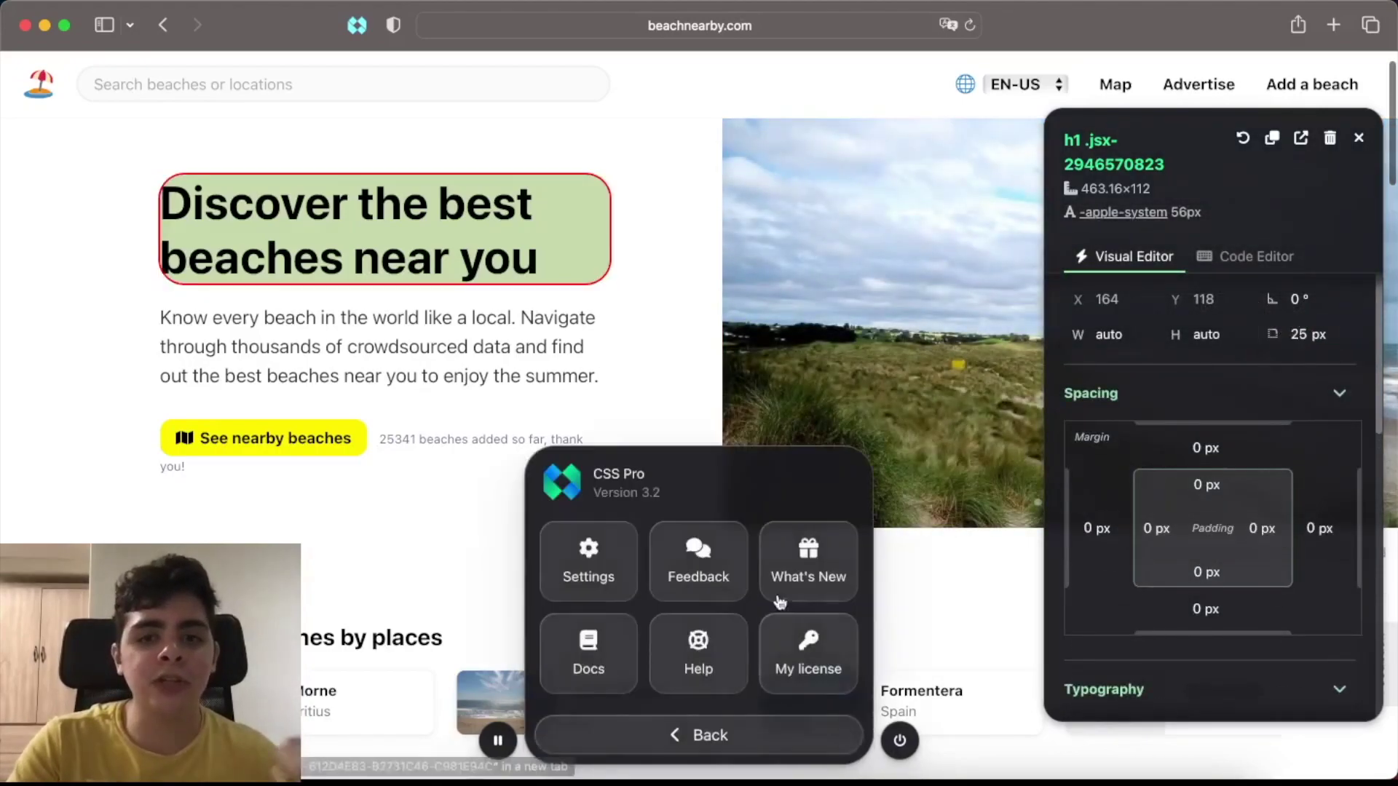
{"action": "left_click", "coordinate": [567, 576]}
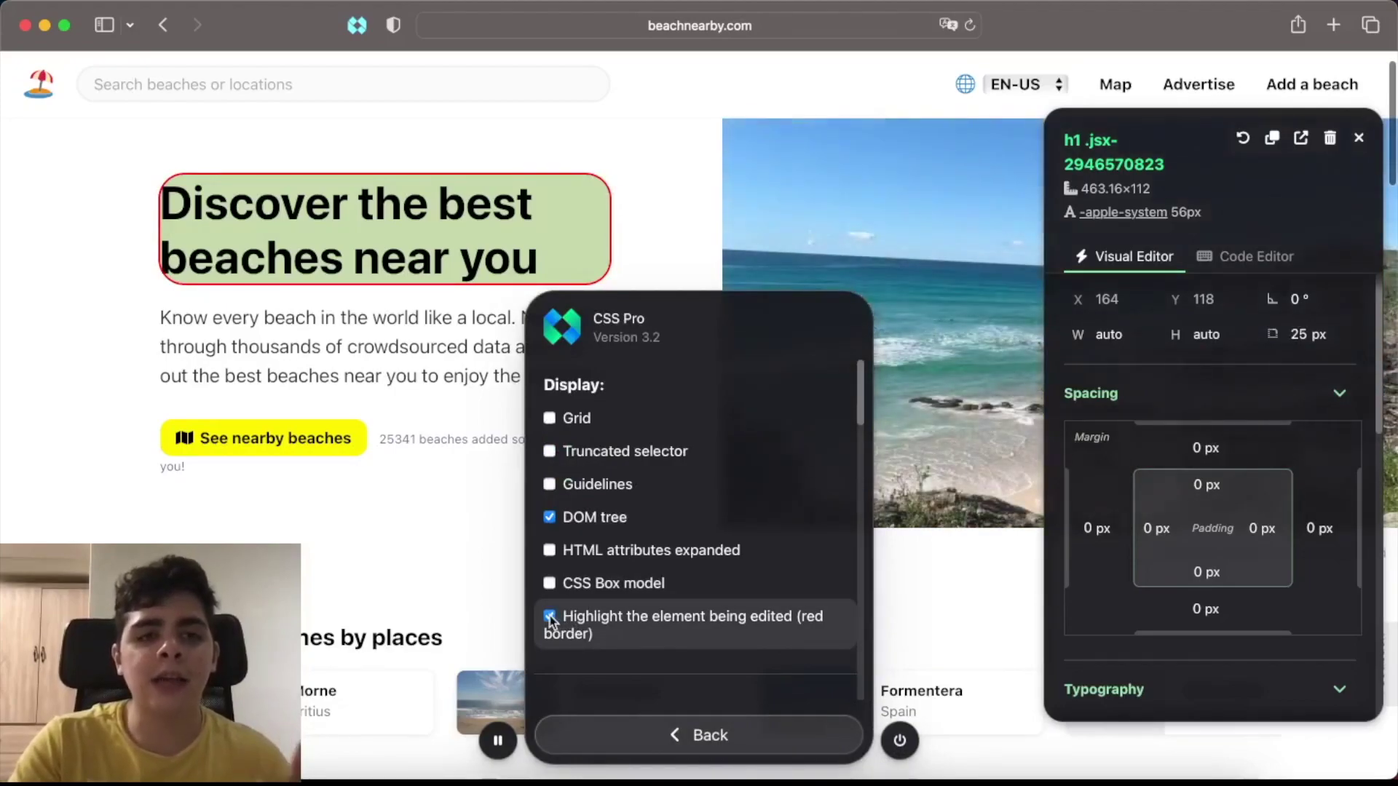
{"action": "left_click", "coordinate": [549, 616]}
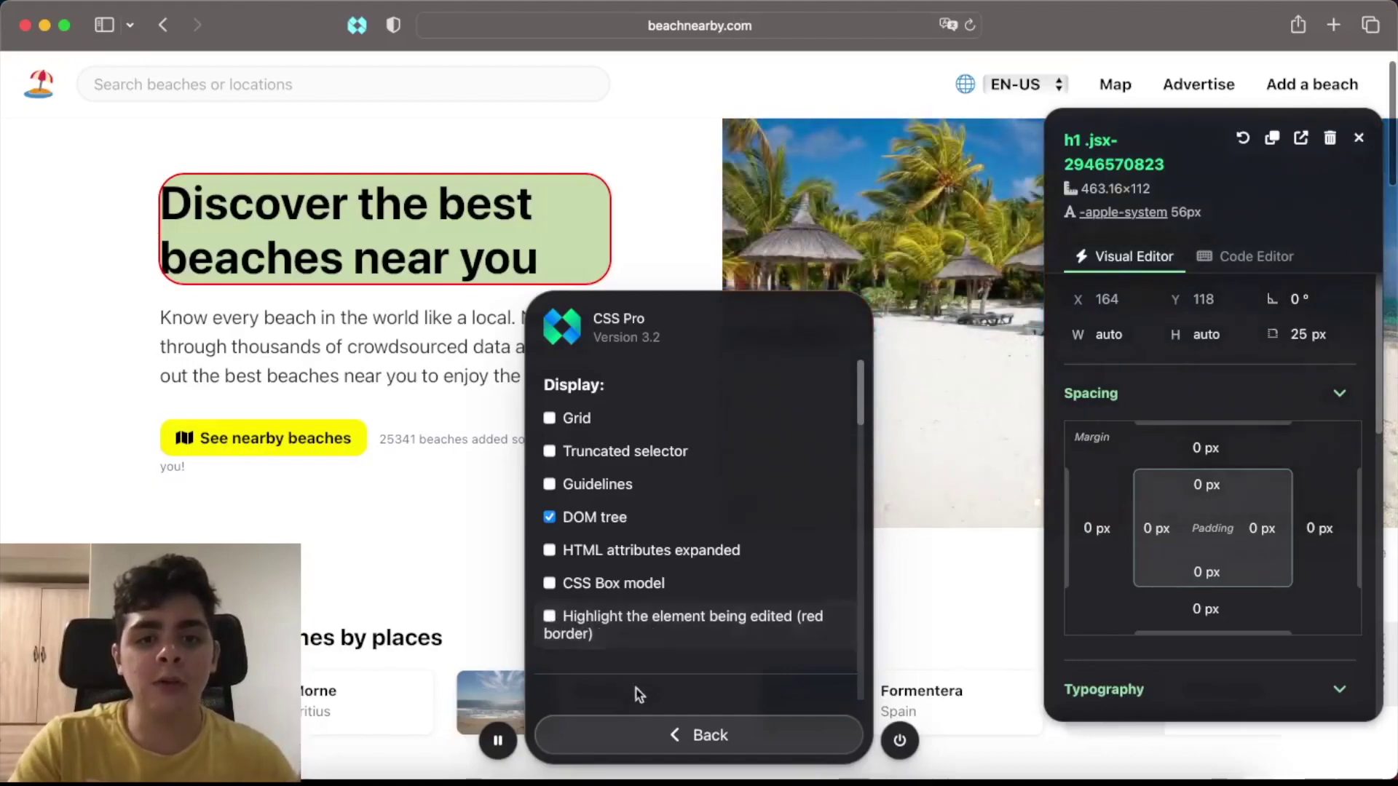
{"action": "left_click", "coordinate": [678, 736]}
Set the heading's corner radius to 40 px
{"action": "left_click", "coordinate": [1307, 335]}
{"action": "type", "text": "40"}
{"action": "key", "text": "Return"}
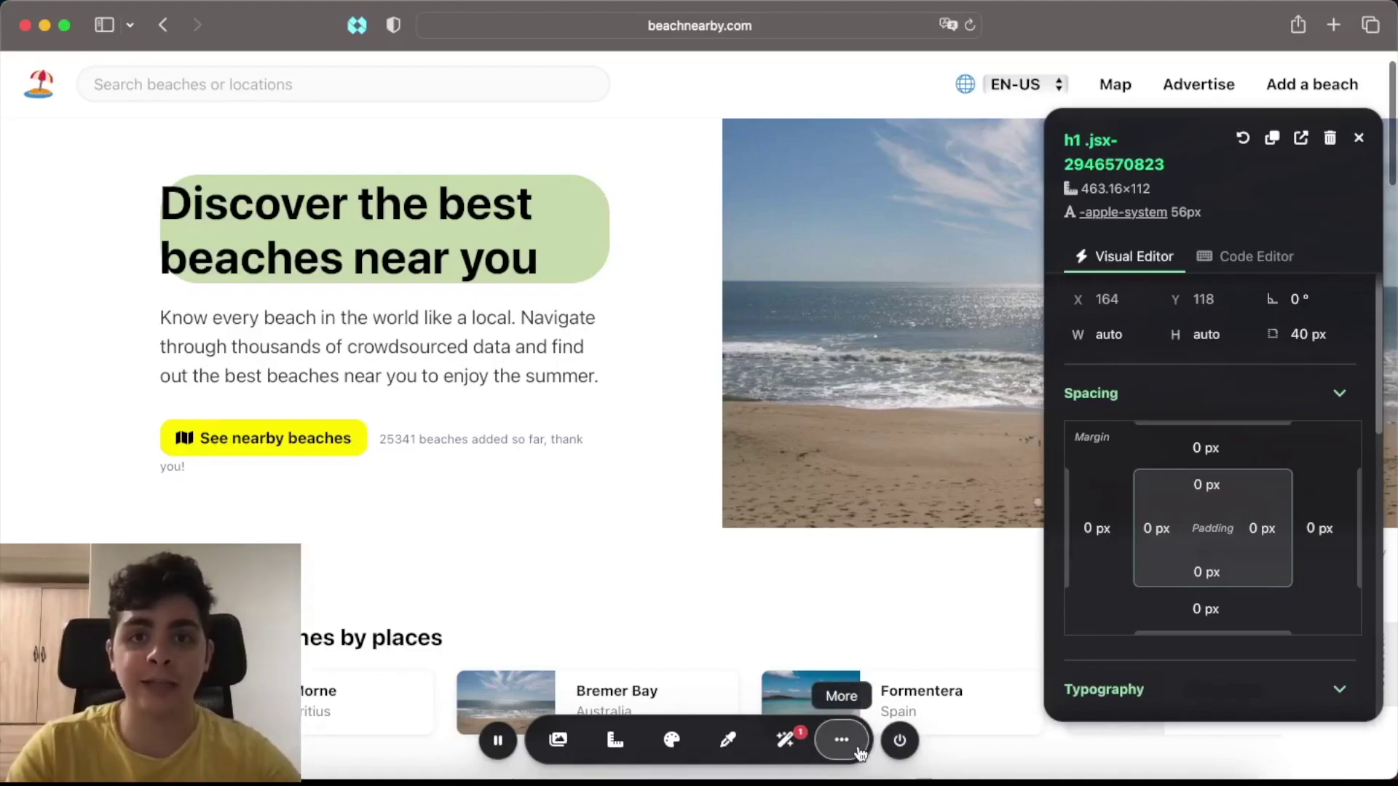
Reset all style edits on the main heading and move its editor panel over the beach photo
{"action": "left_click", "coordinate": [1243, 138]}
{"action": "left_click_drag", "start_coordinate": [1241, 182], "coordinate": [990, 231]}
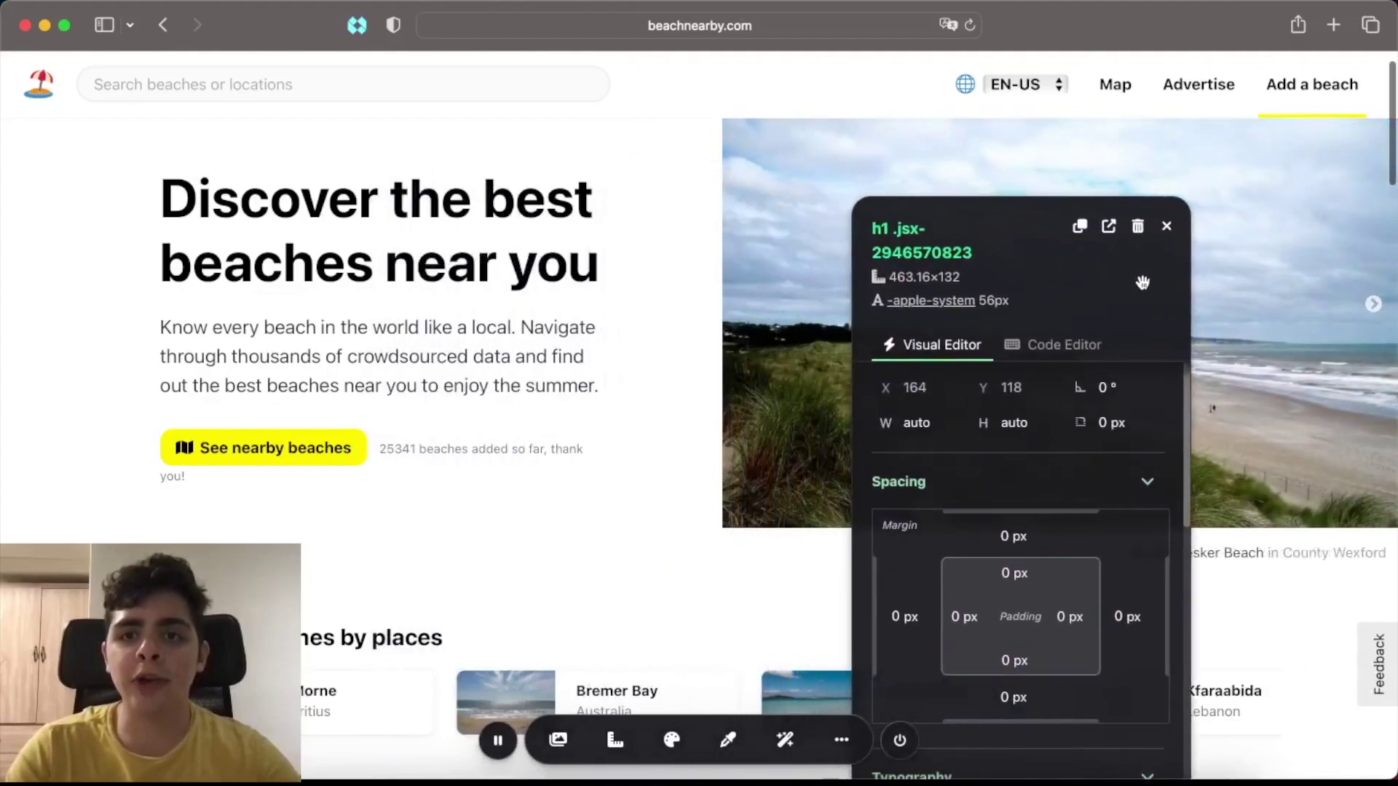
{"action": "left_click_drag", "start_coordinate": [1140, 284], "coordinate": [1155, 218]}
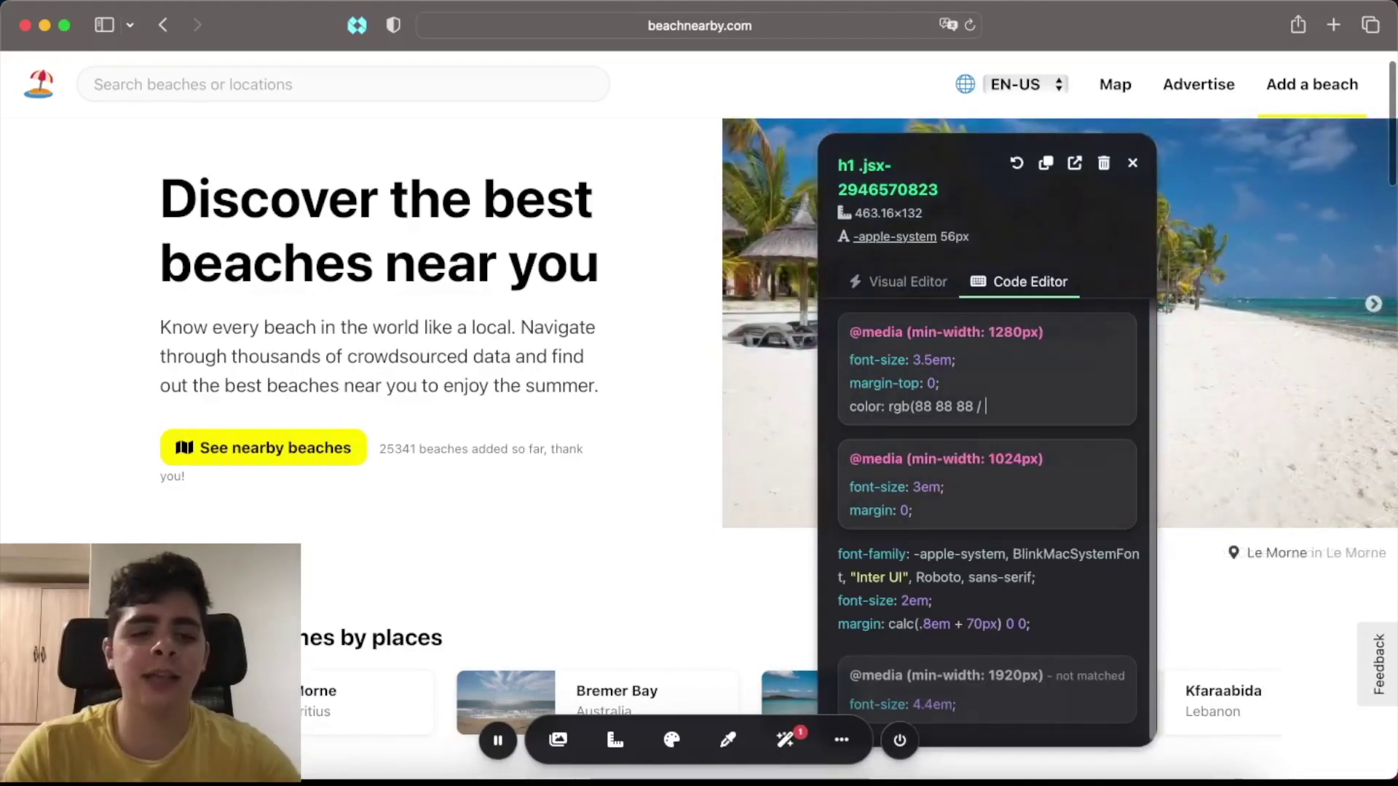
Complete the declaration color: rgb(88 88 88 / 1); in the heading's min-width 1280px rule and open its colour swatch
{"action": "type", "text": ")"}
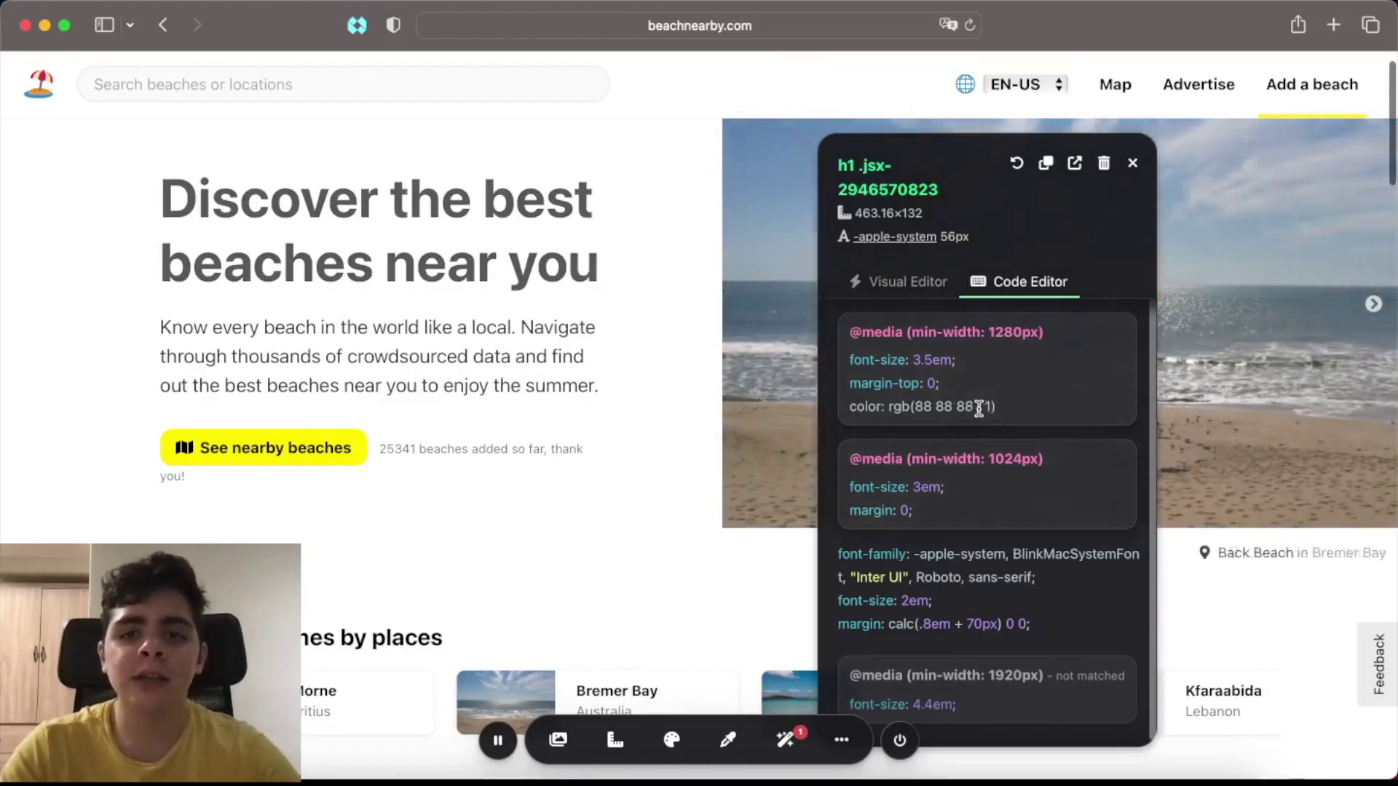
{"action": "type", "text": ";"}
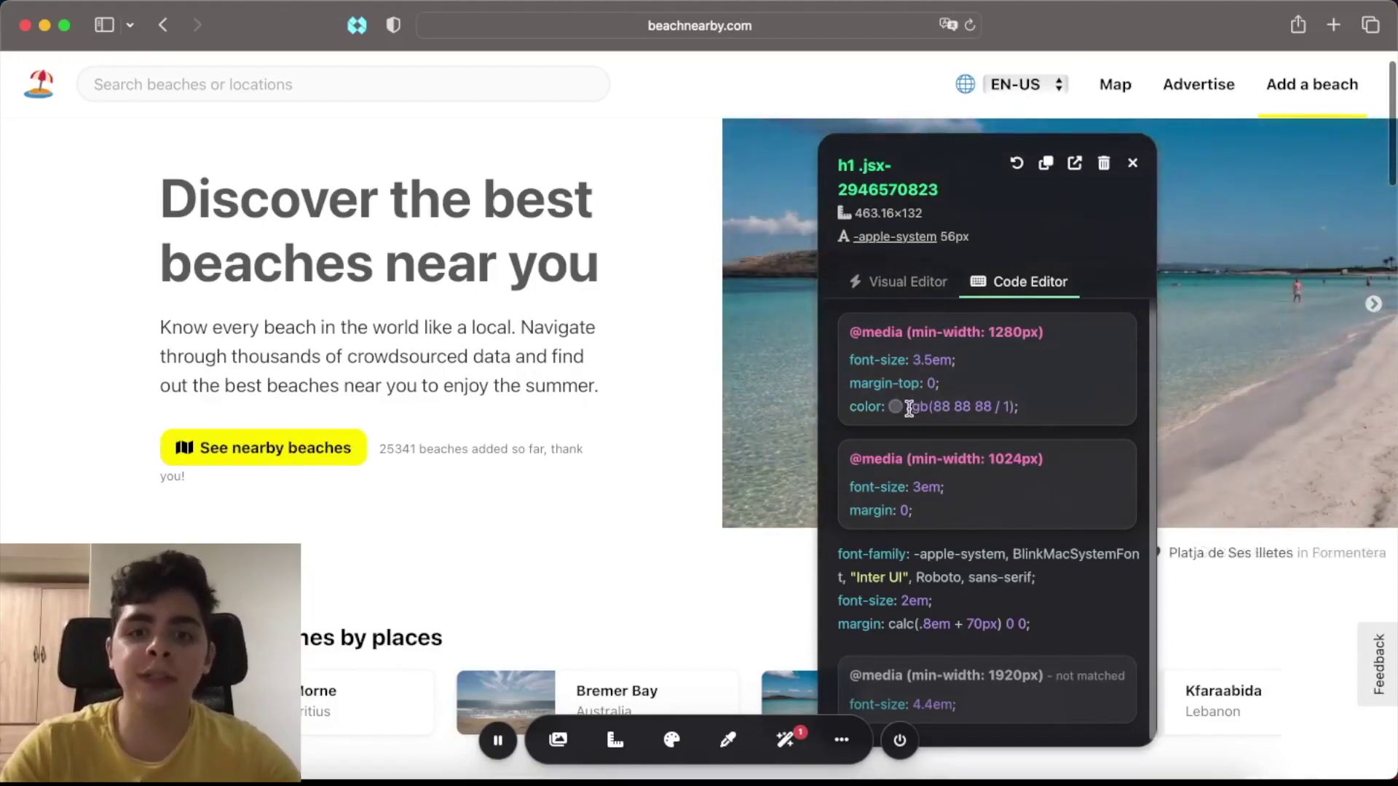
{"action": "left_click", "coordinate": [896, 406]}
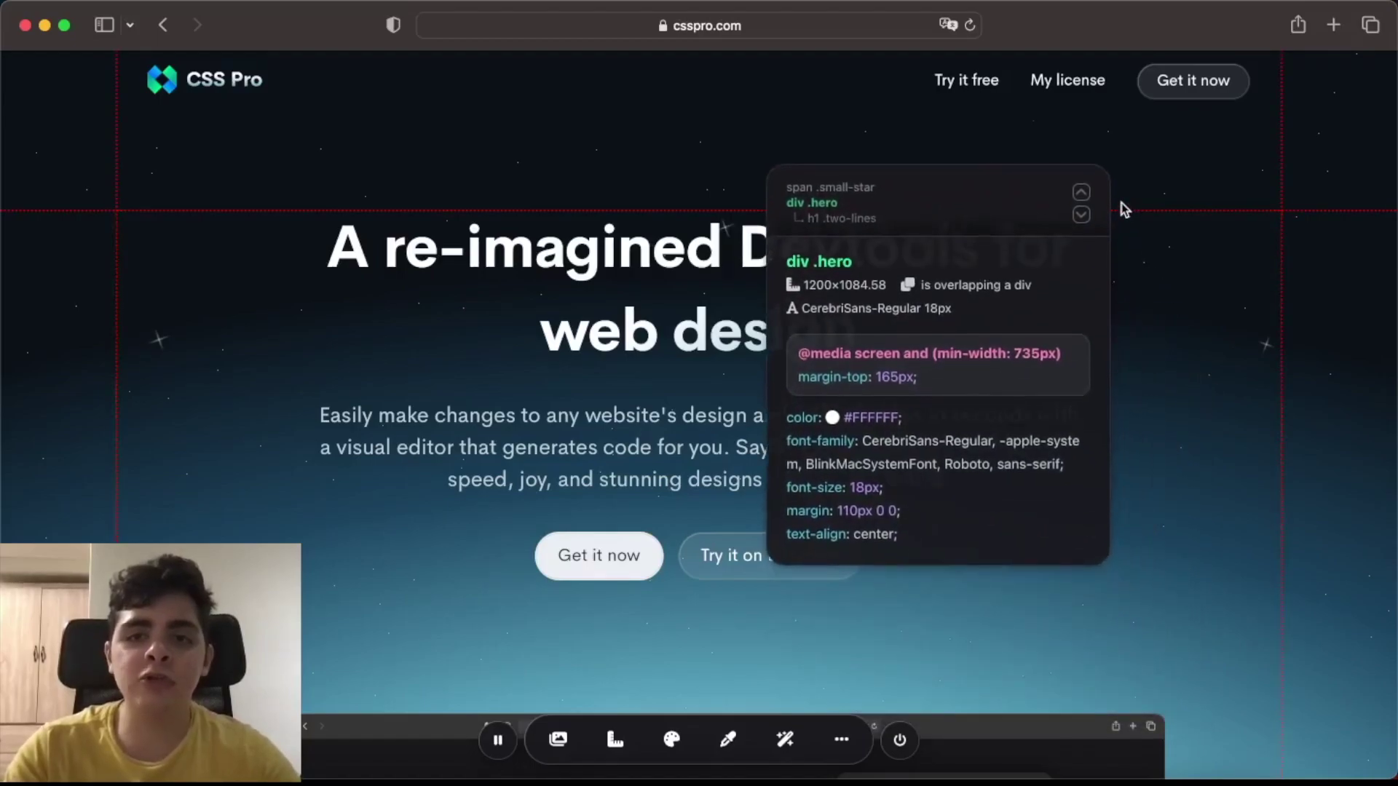
Select the starry hero background on the CSS Pro home page and examine its long list of star shadows in code
{"action": "left_click", "coordinate": [1122, 208]}
{"action": "scroll", "coordinate": [1228, 331], "scroll_direction": "down", "scroll_amount": 5}
{"action": "scroll", "coordinate": [1227, 331], "scroll_direction": "down", "scroll_amount": 10}
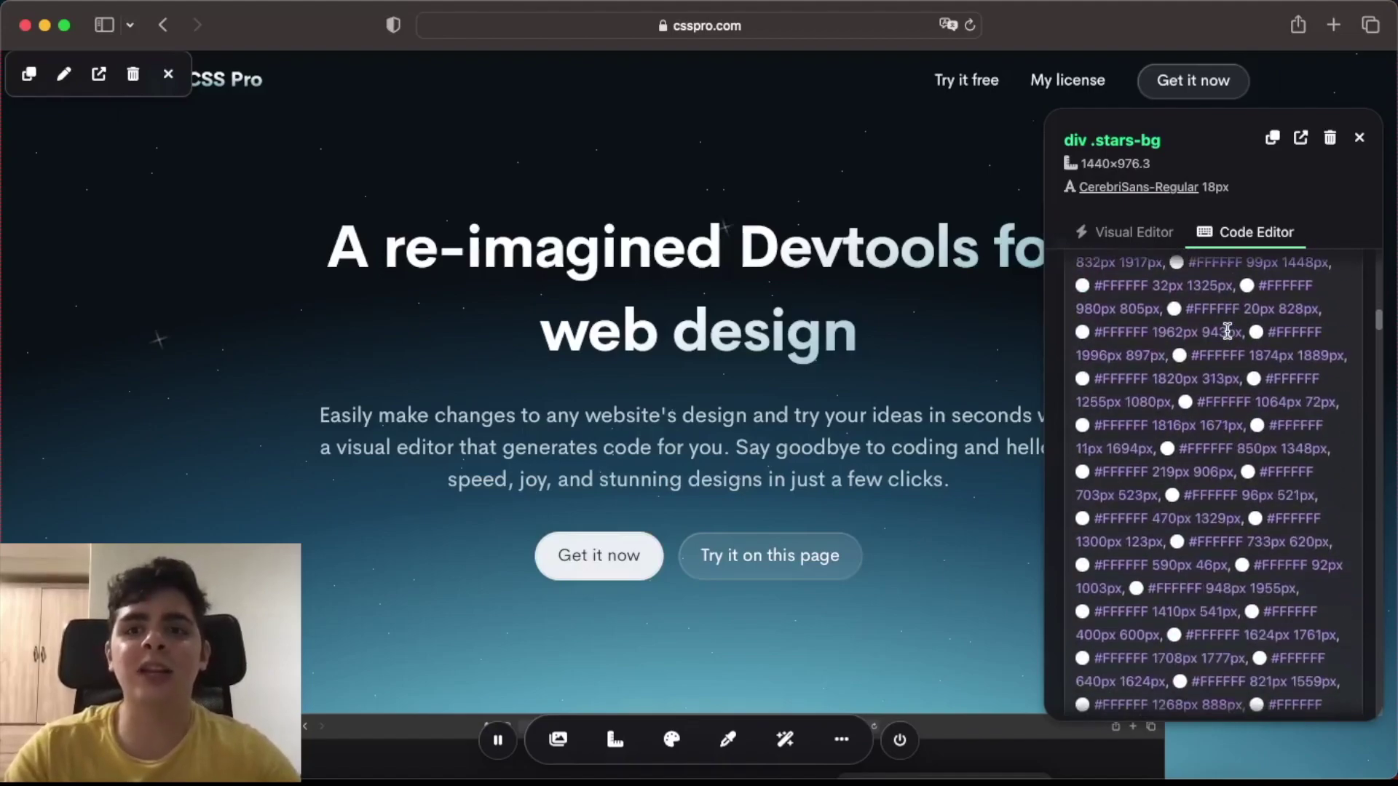
{"action": "scroll", "coordinate": [1228, 331], "scroll_direction": "down", "scroll_amount": 5}
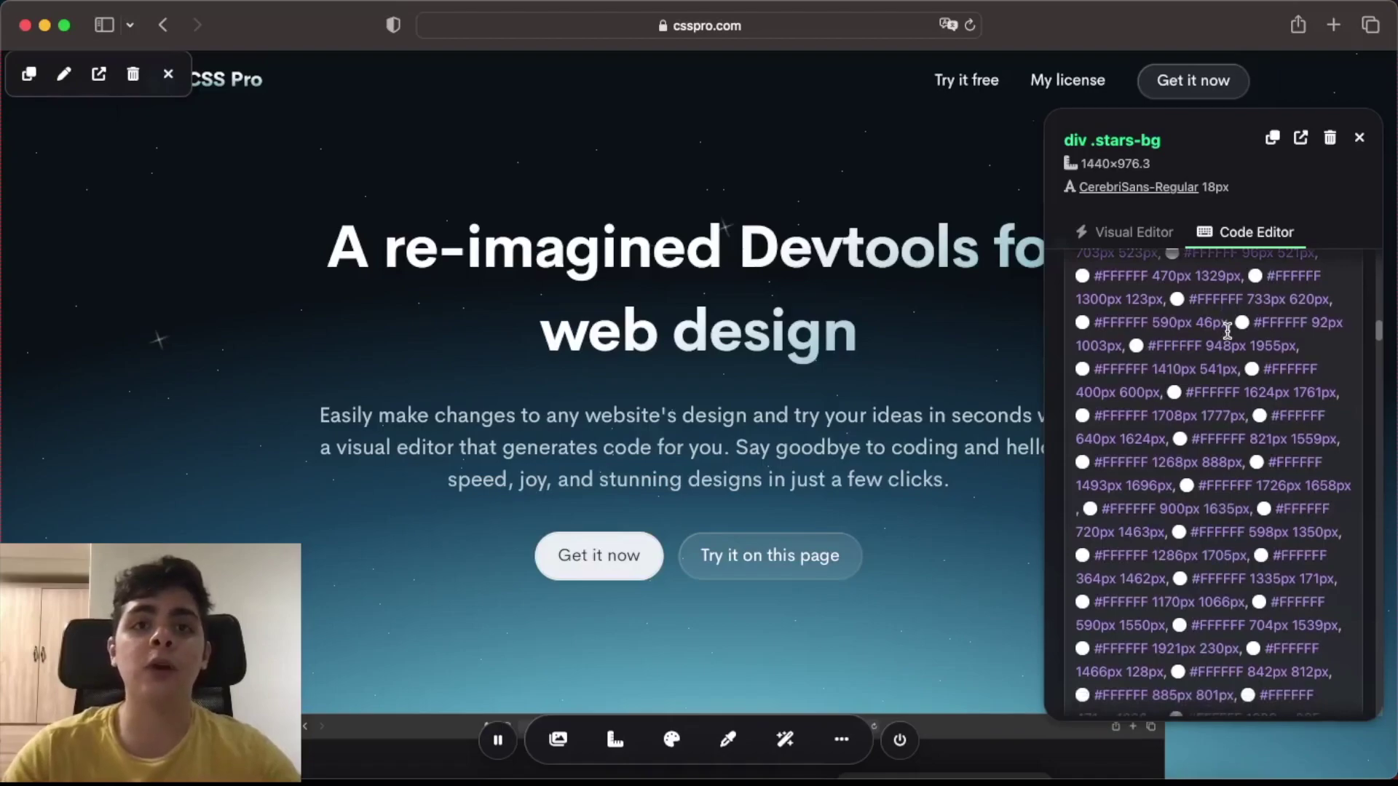
{"action": "scroll", "coordinate": [1227, 331], "scroll_direction": "down", "scroll_amount": 6}
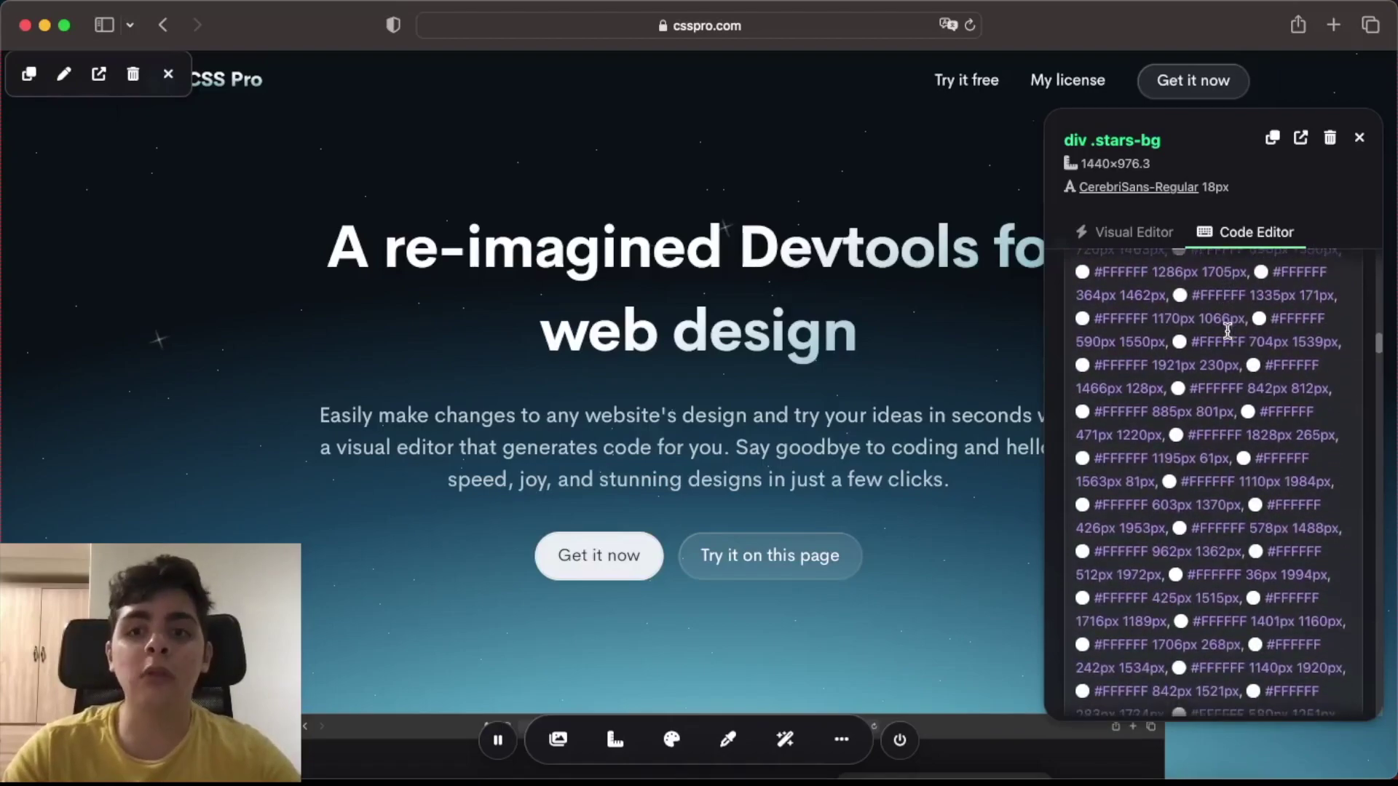
{"action": "scroll", "coordinate": [1227, 331], "scroll_direction": "down", "scroll_amount": 10}
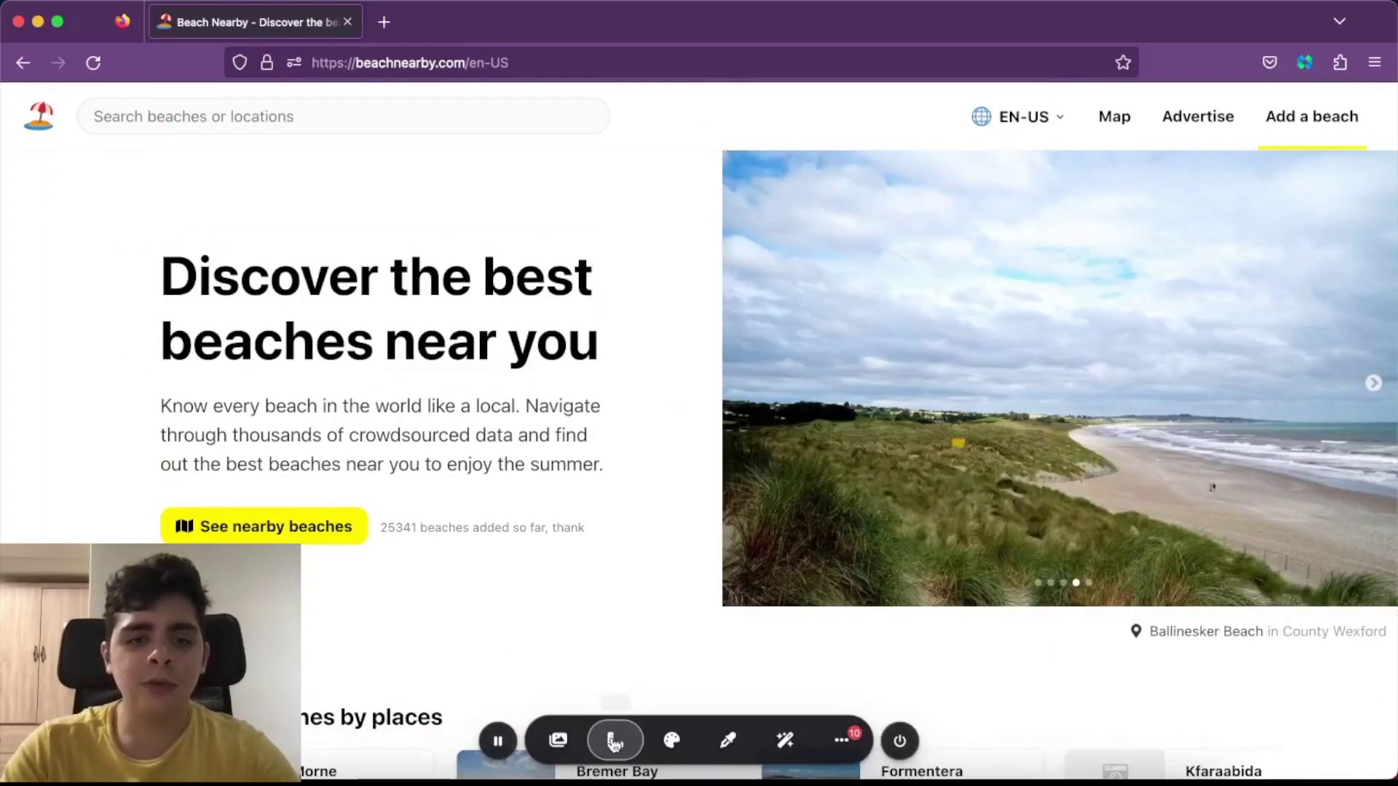
Measure the area around the Beach Nearby heading and its description with the ruler
{"action": "left_click", "coordinate": [616, 740]}
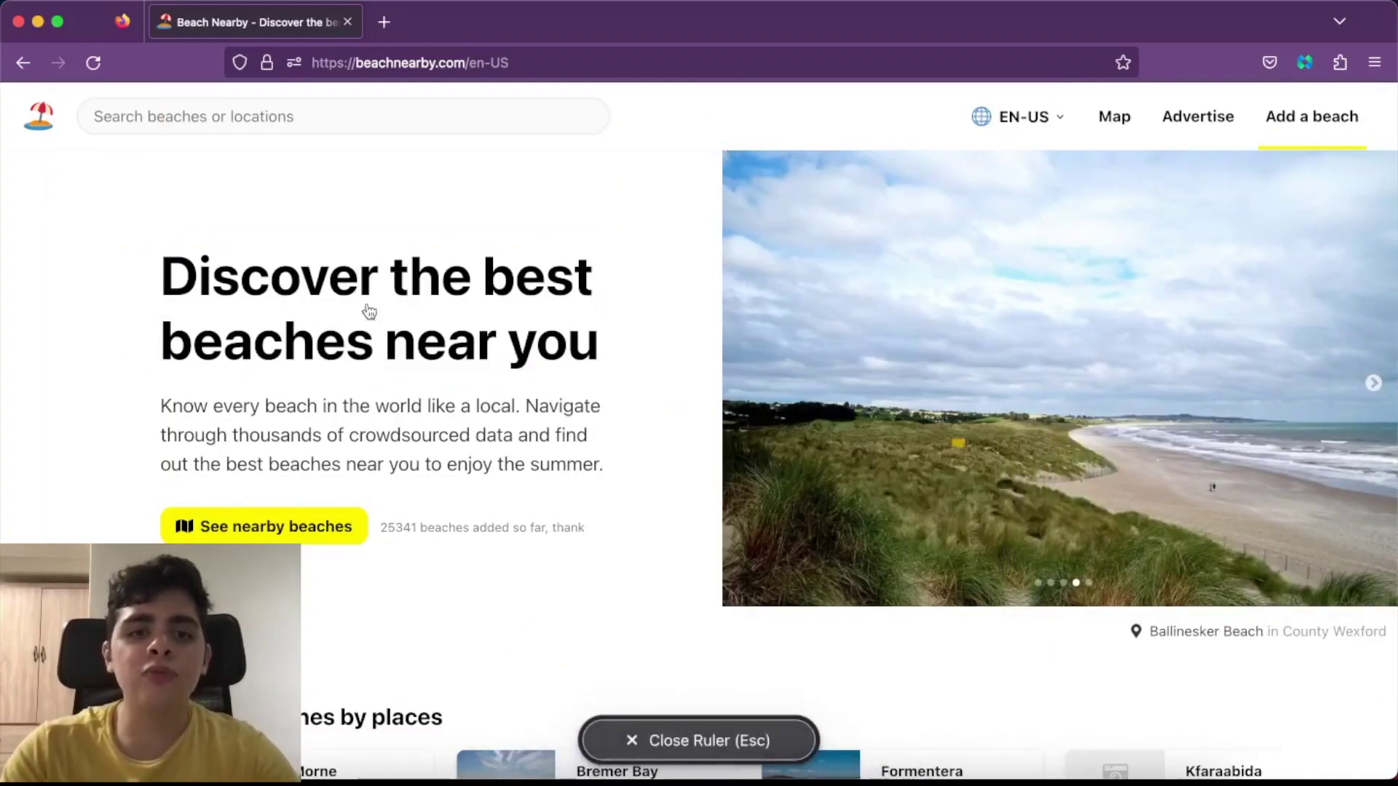
{"action": "left_click_drag", "start_coordinate": [269, 235], "coordinate": [643, 468]}
{"action": "mouse_move", "coordinate": [711, 524]}
{"action": "left_mouse_down"}
{"action": "mouse_move", "coordinate": [590, 462]}
{"action": "mouse_move", "coordinate": [711, 522]}
{"action": "left_mouse_up"}
Adjust the angle and position of the heading's blue-to-orange linear gradient directly on the page
{"action": "left_click_drag", "start_coordinate": [590, 313], "coordinate": [631, 291]}
{"action": "left_click_drag", "start_coordinate": [550, 321], "coordinate": [344, 318]}
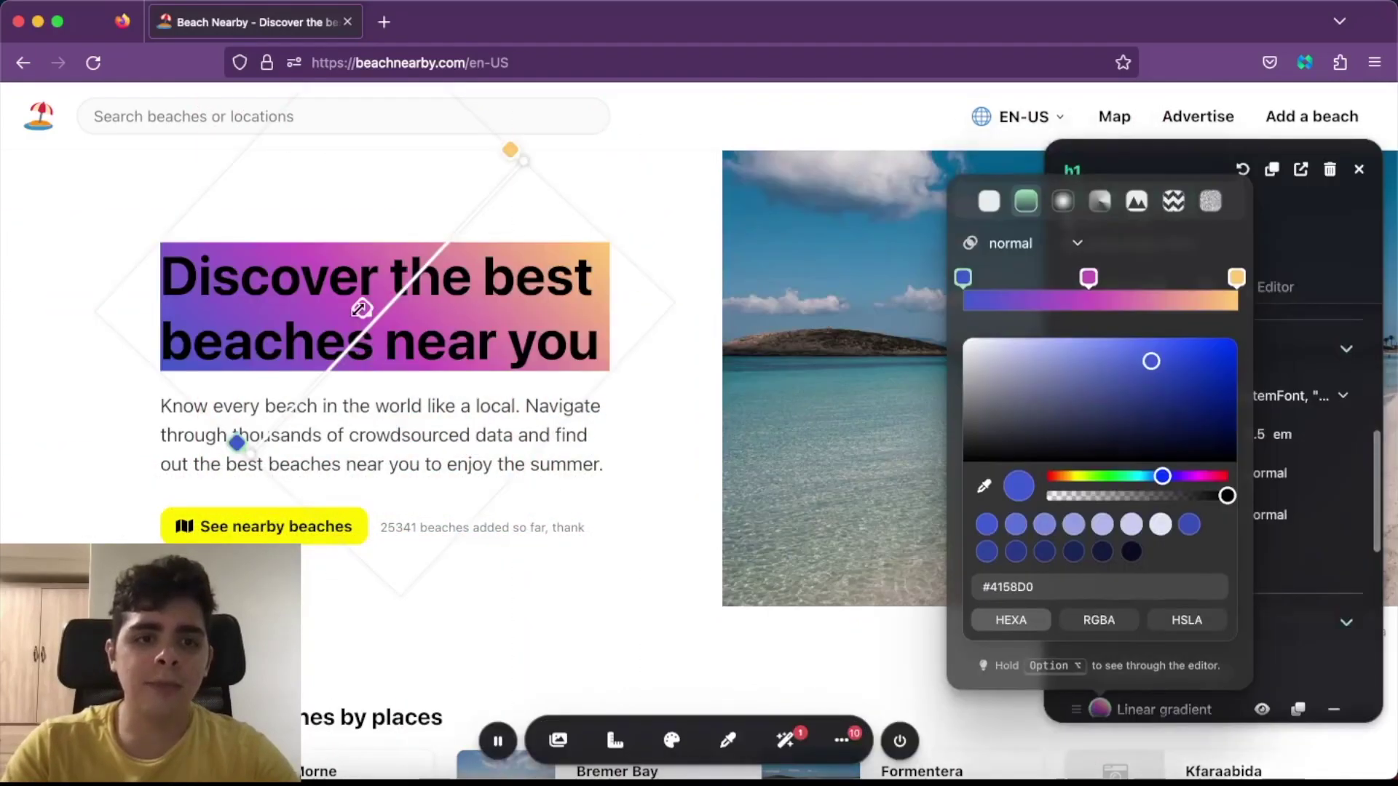
{"action": "left_click_drag", "start_coordinate": [365, 313], "coordinate": [341, 334]}
{"action": "left_click_drag", "start_coordinate": [615, 309], "coordinate": [556, 474]}
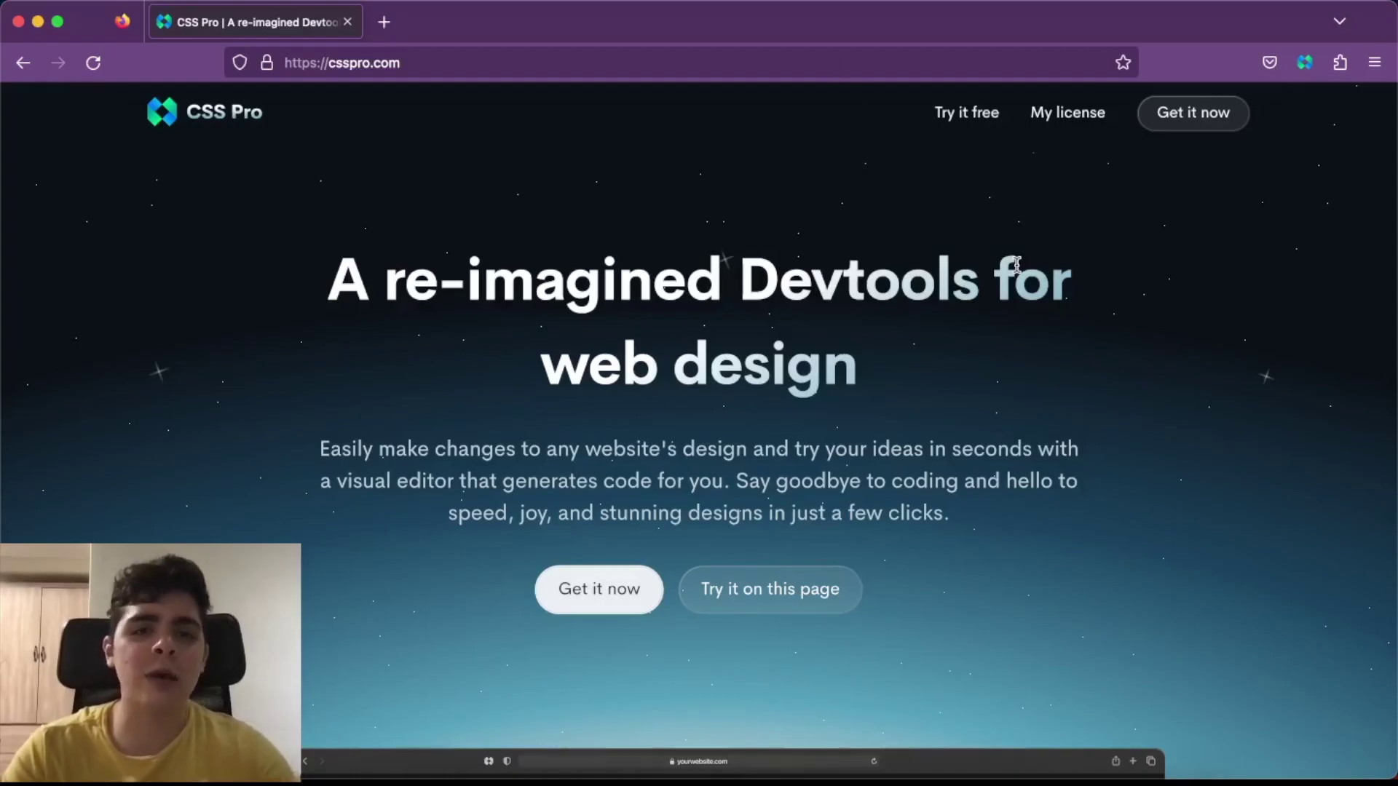
{"action": "scroll", "coordinate": [1014, 353], "scroll_direction": "down", "scroll_amount": 20}
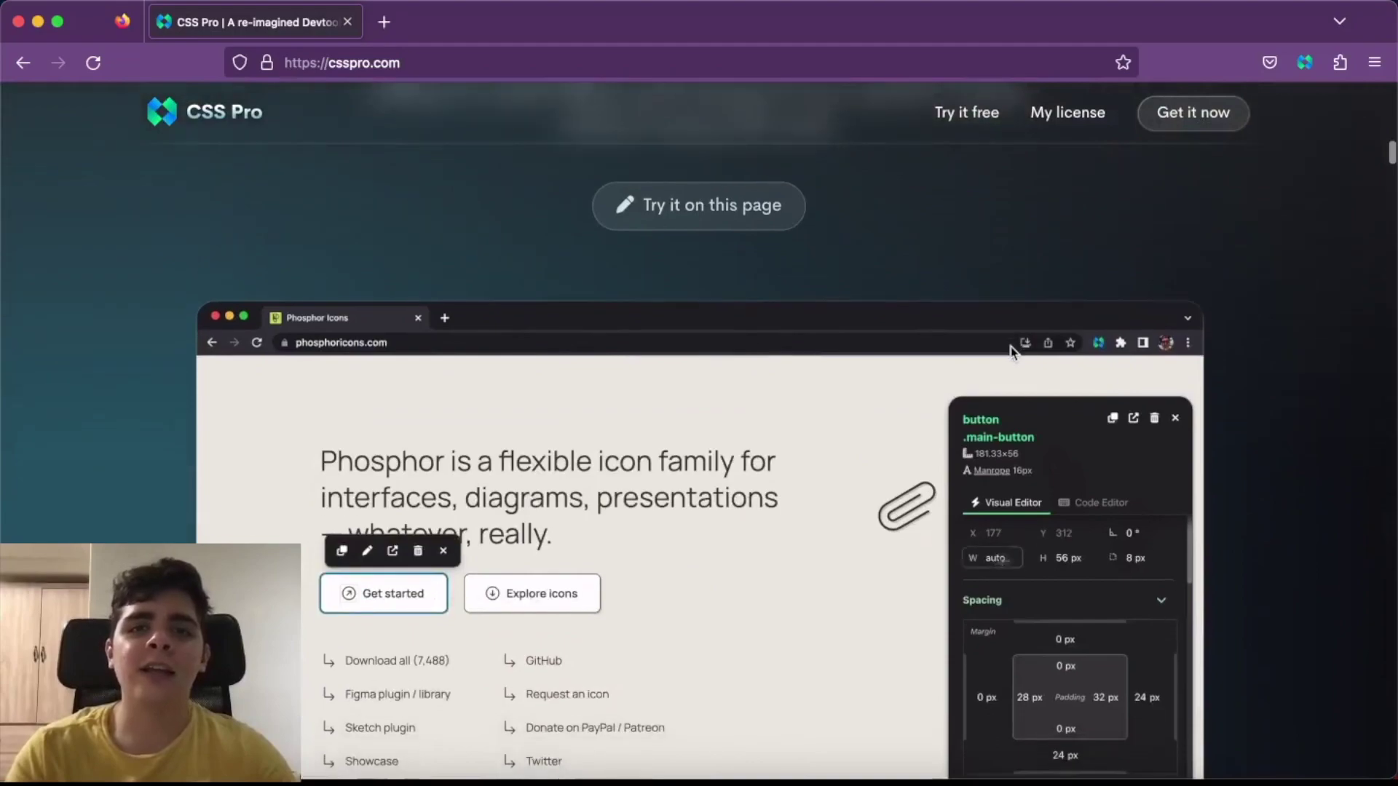